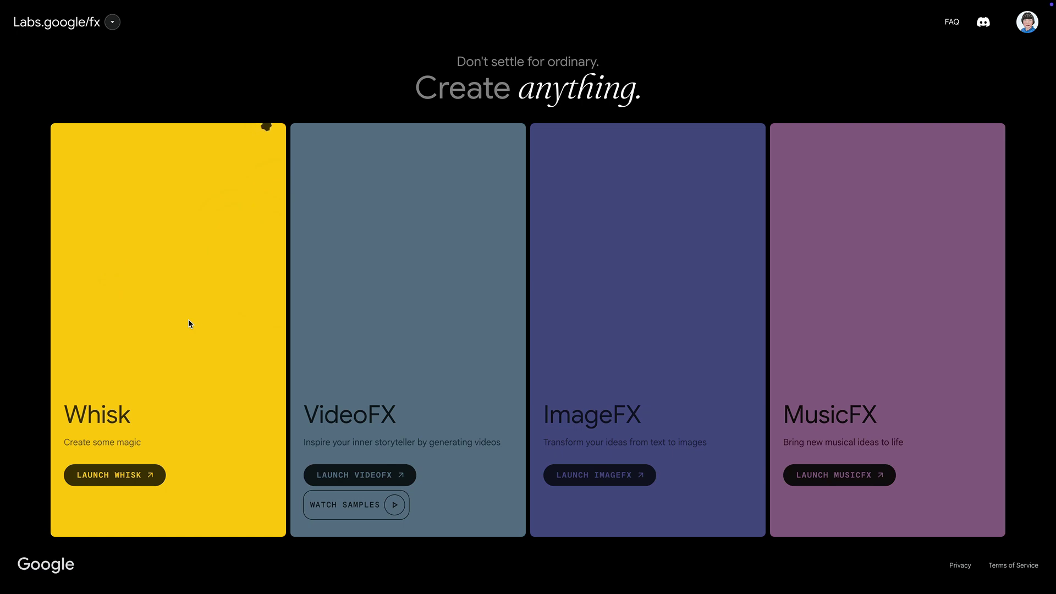
- Launch Whisk, expand the reference images and upload 1_Subject_drawing.png as the subject
click(117, 476)
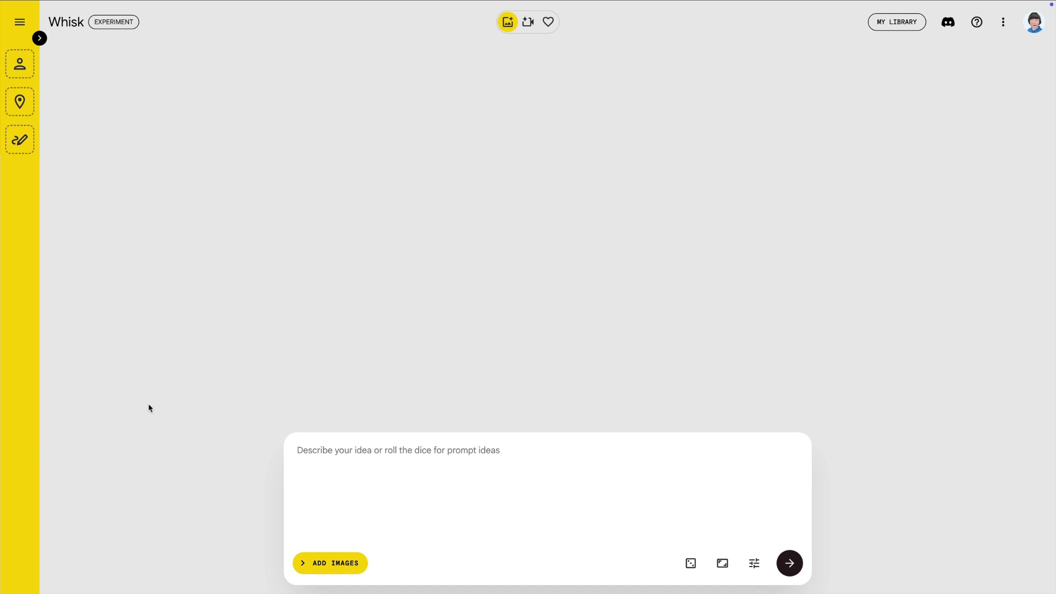
click(39, 38)
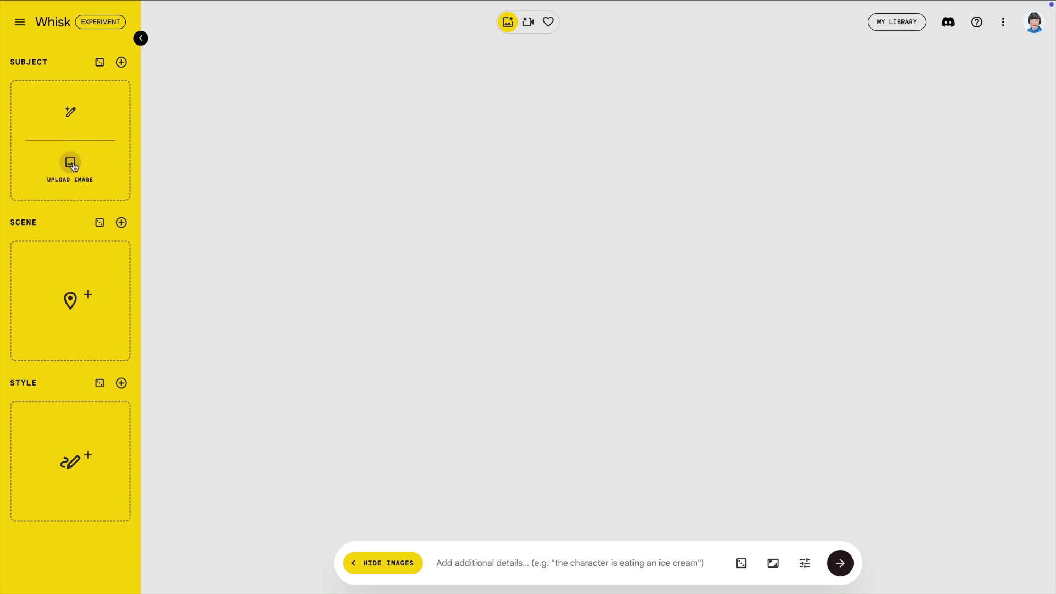
click(71, 163)
double_click(306, 235)
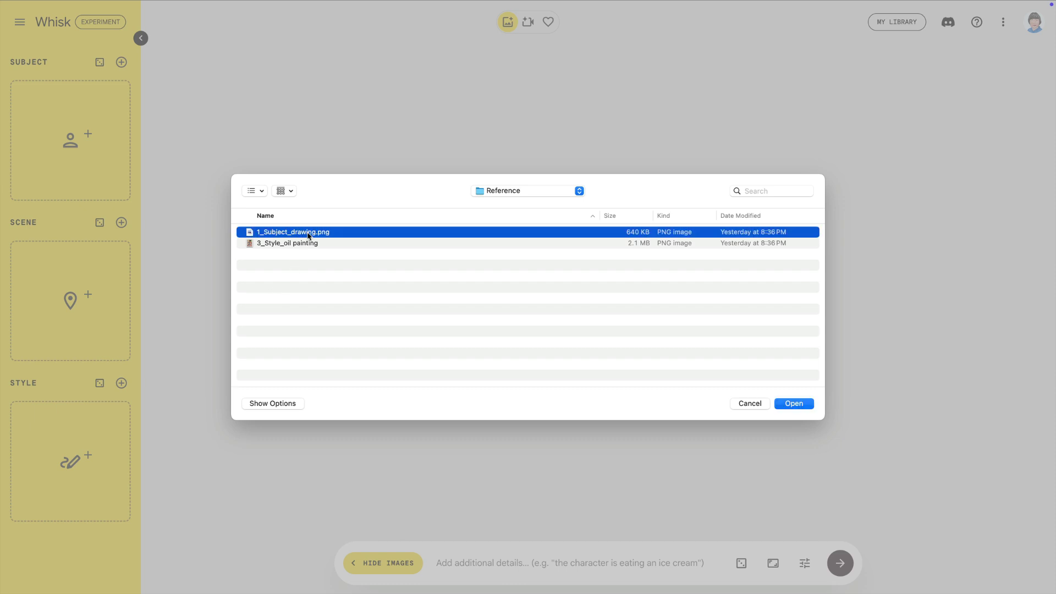
- Generate a scene reference image from the prompt "flower field"
mouse_move(101, 311)
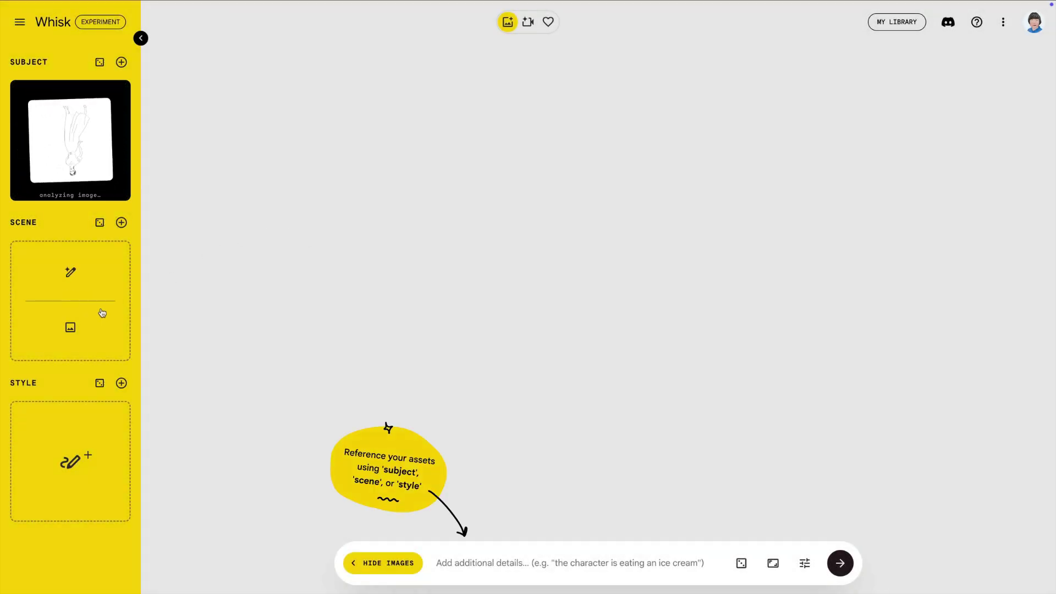
click(70, 269)
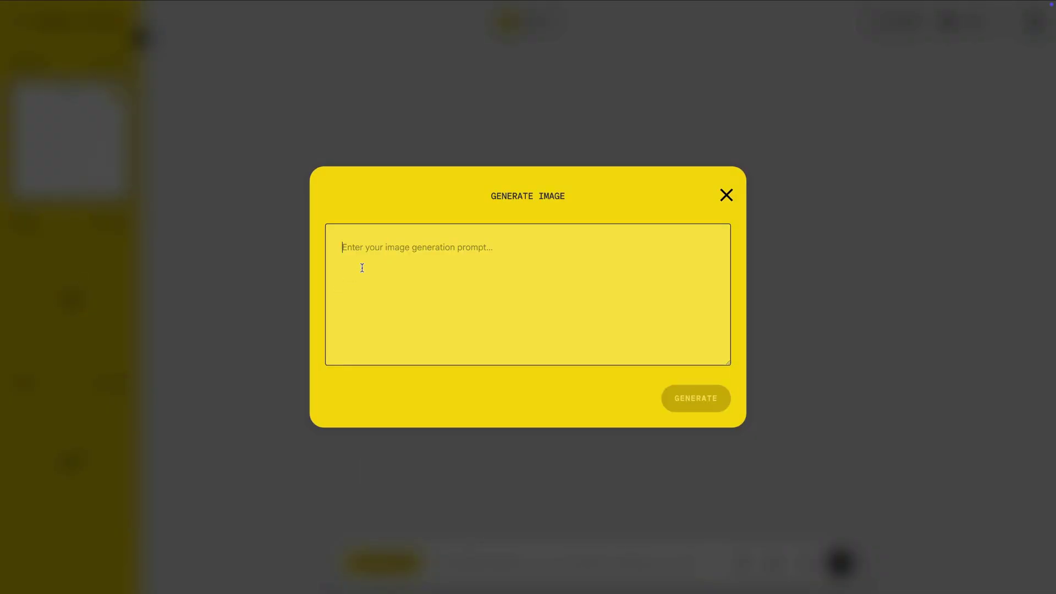
text(flower field)
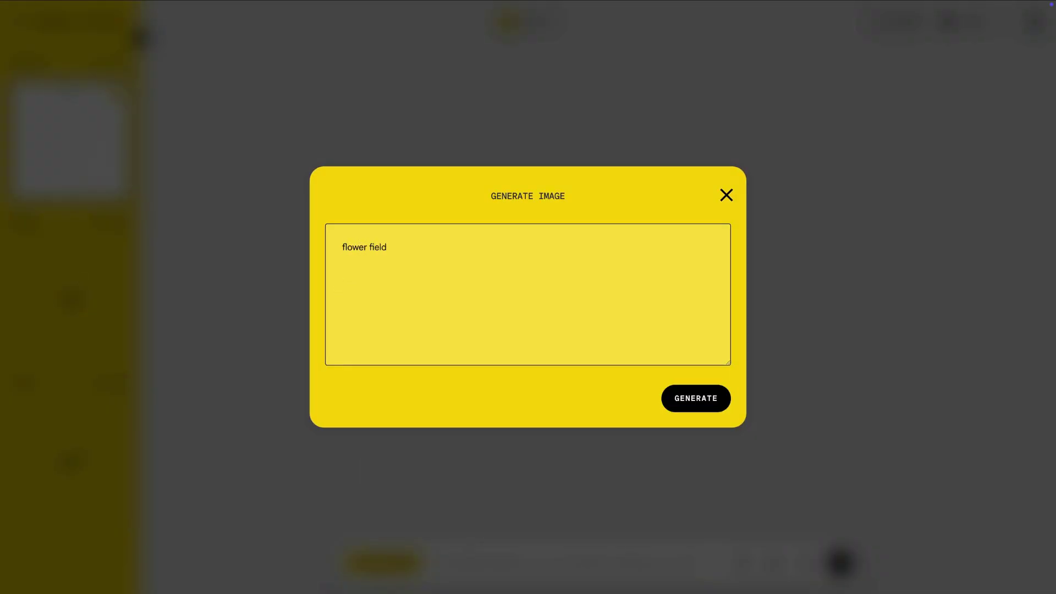
click(670, 394)
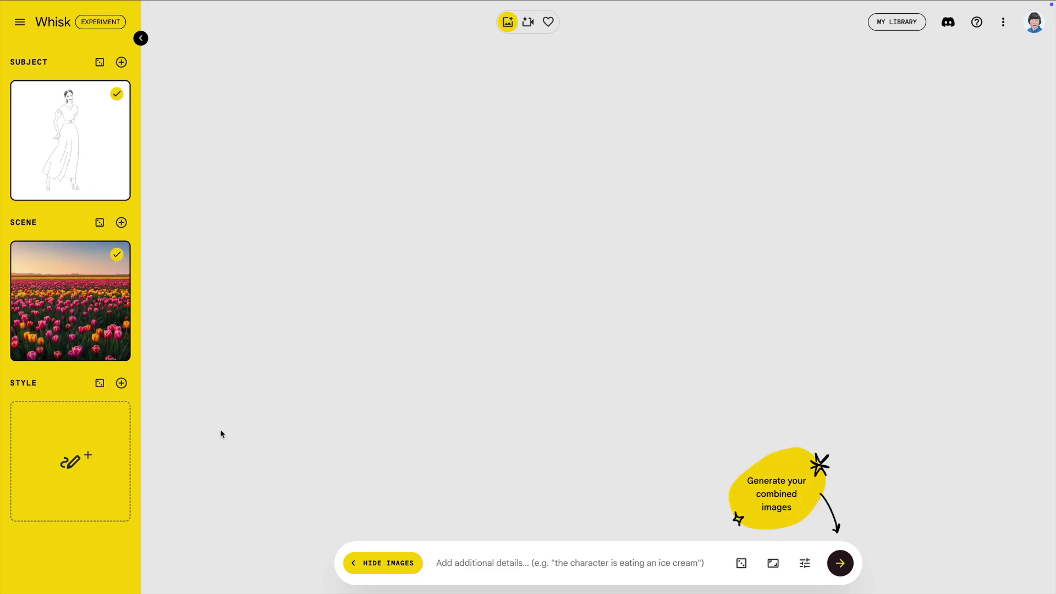
- Upload the "3_Style_oil painting" file from the Reference folder as the style image
mouse_move(113, 464)
click(76, 483)
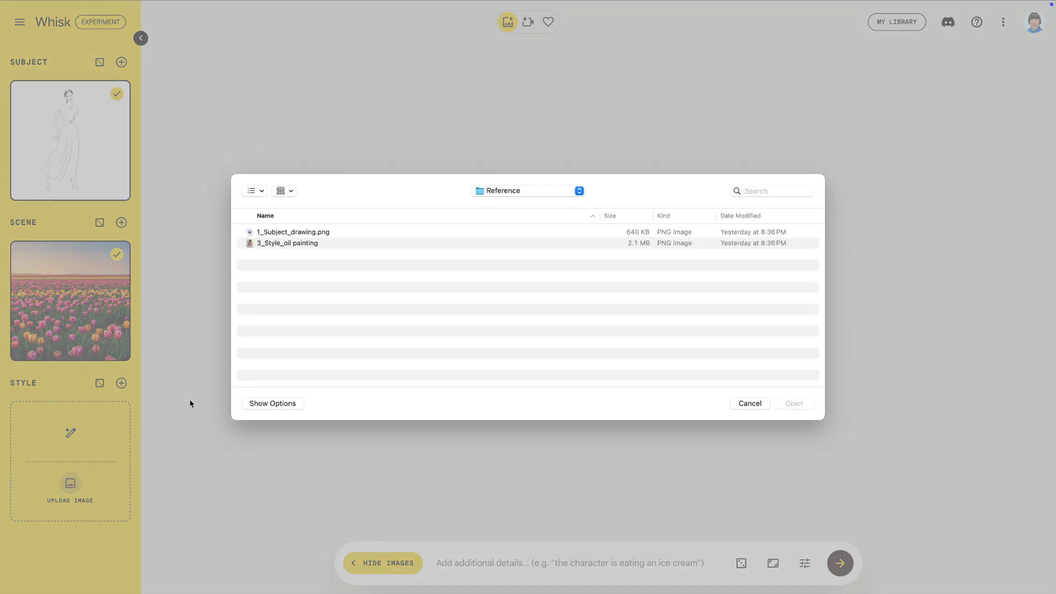
double_click(319, 244)
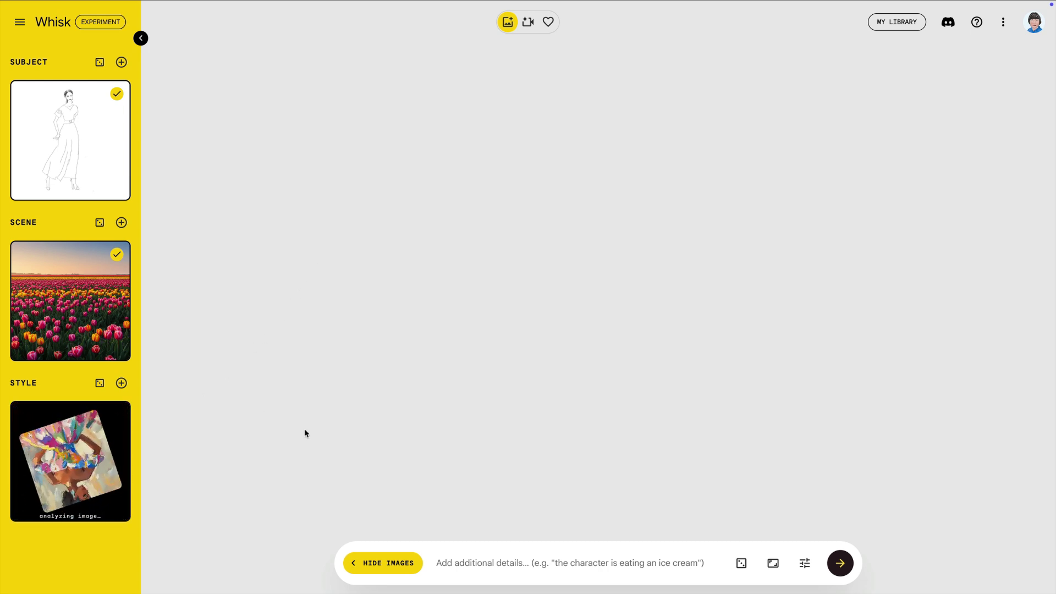
- Generate combined images with the additional detail "She is standing in a 'scene'"
click(464, 562)
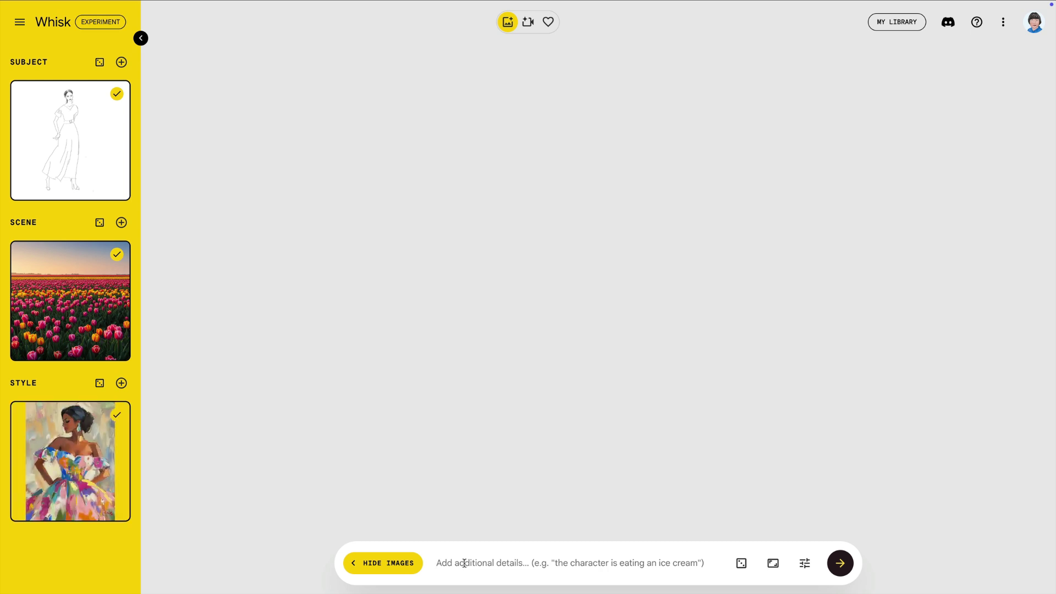
text(She is standing)
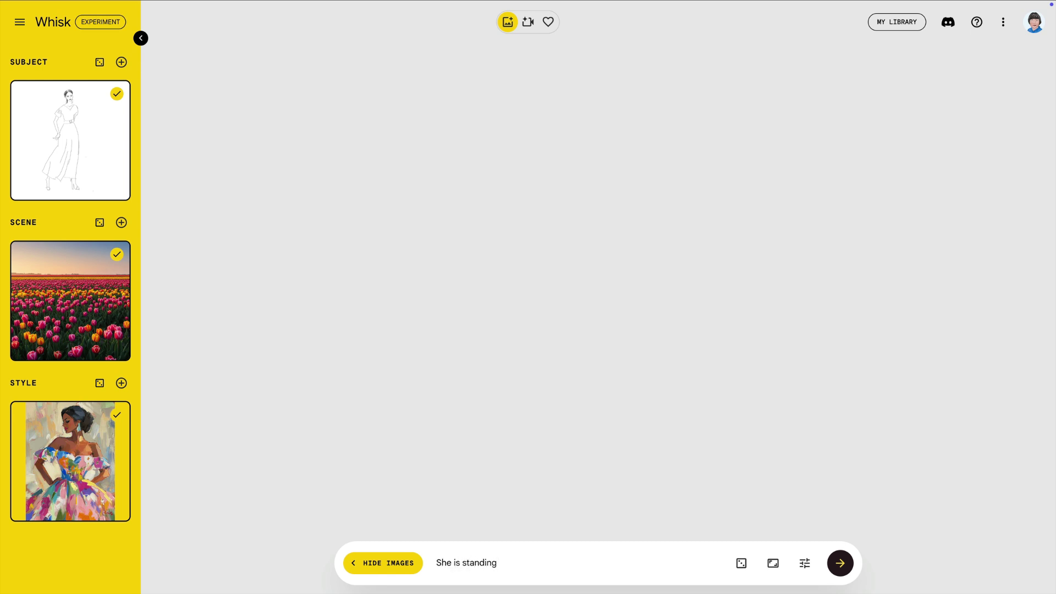
text( in a 'scene')
click(837, 564)
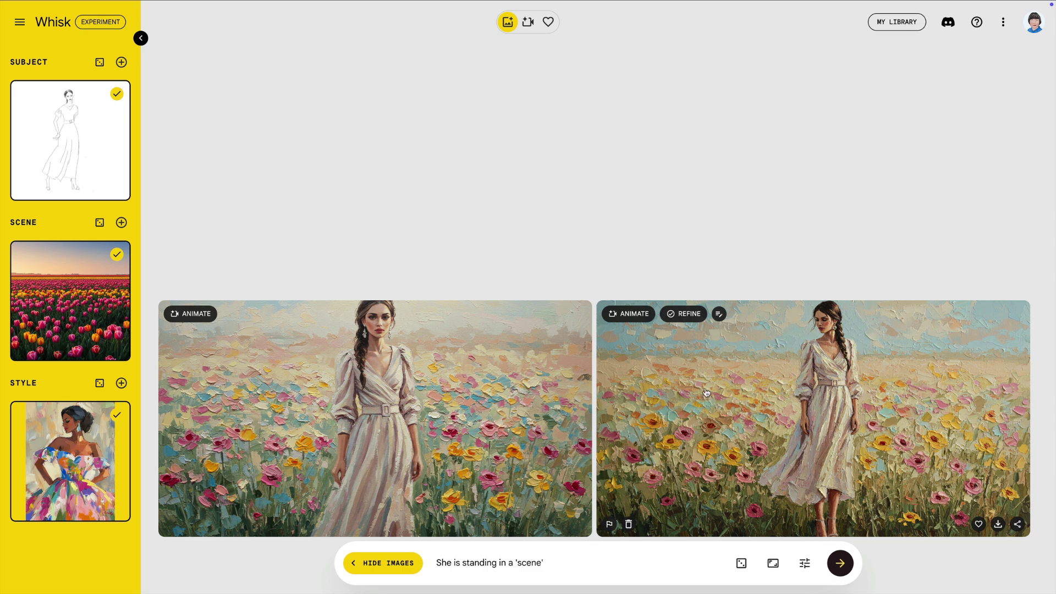
- Animate the generated image with the blue sky using the prompt "She picks up a flower to smell its fragrance" and play the video
click(632, 314)
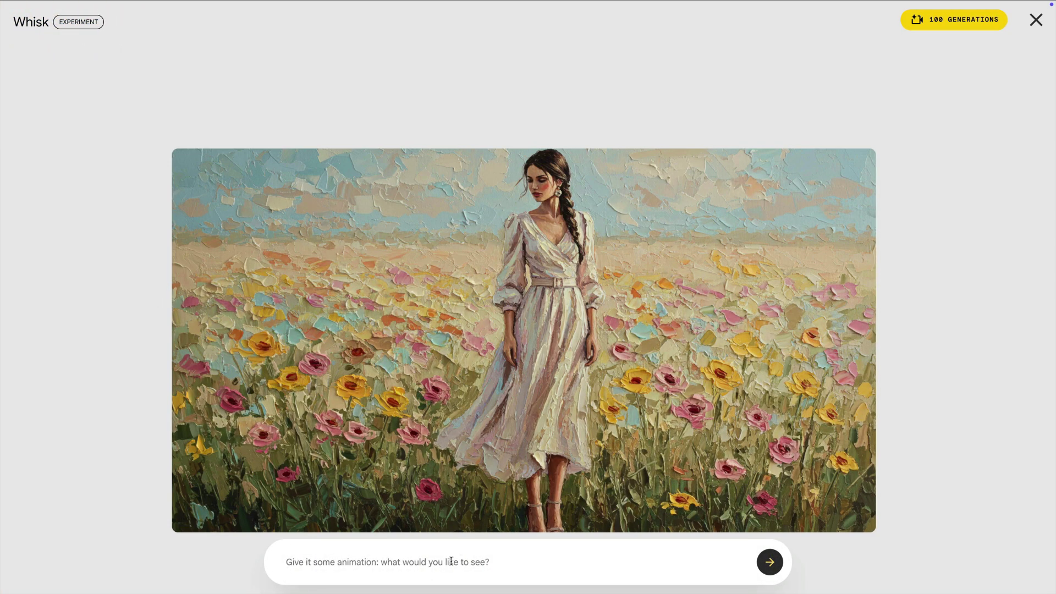
text(She)
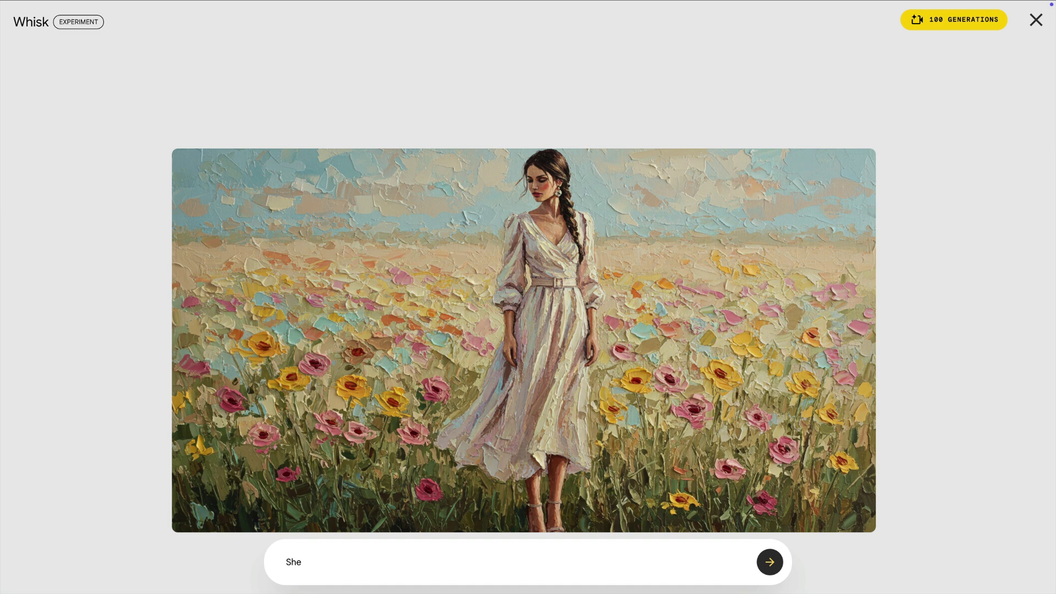
text( picks up a flower to smell its fragrance)
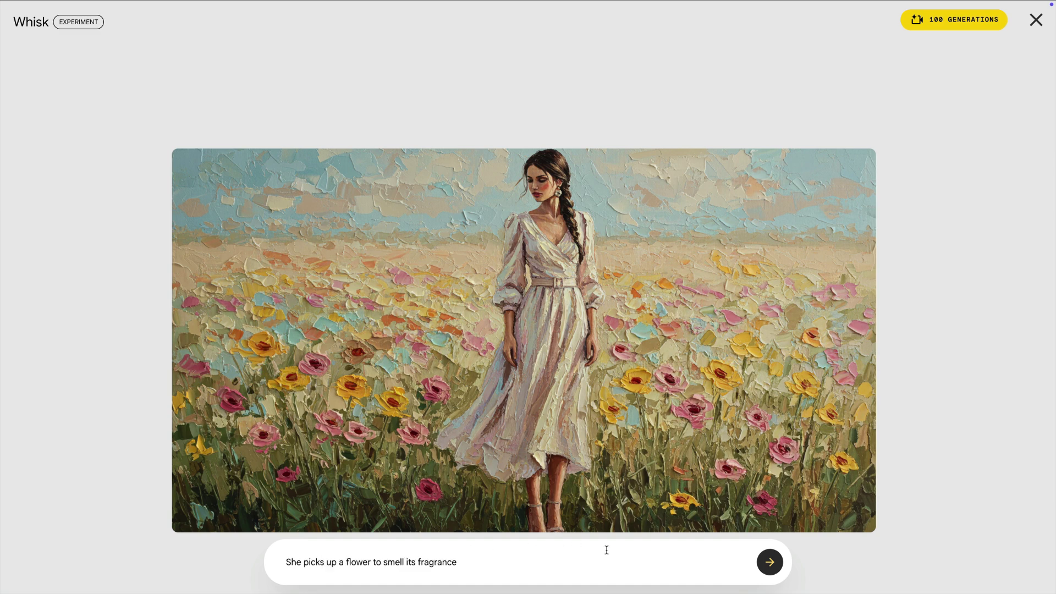
click(767, 563)
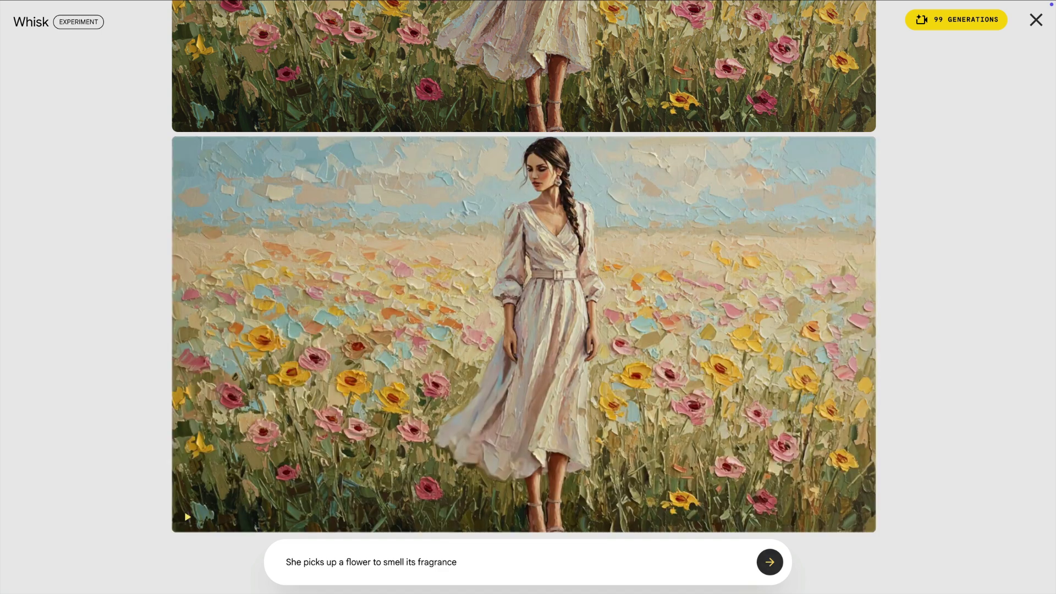
mouse_move(690, 410)
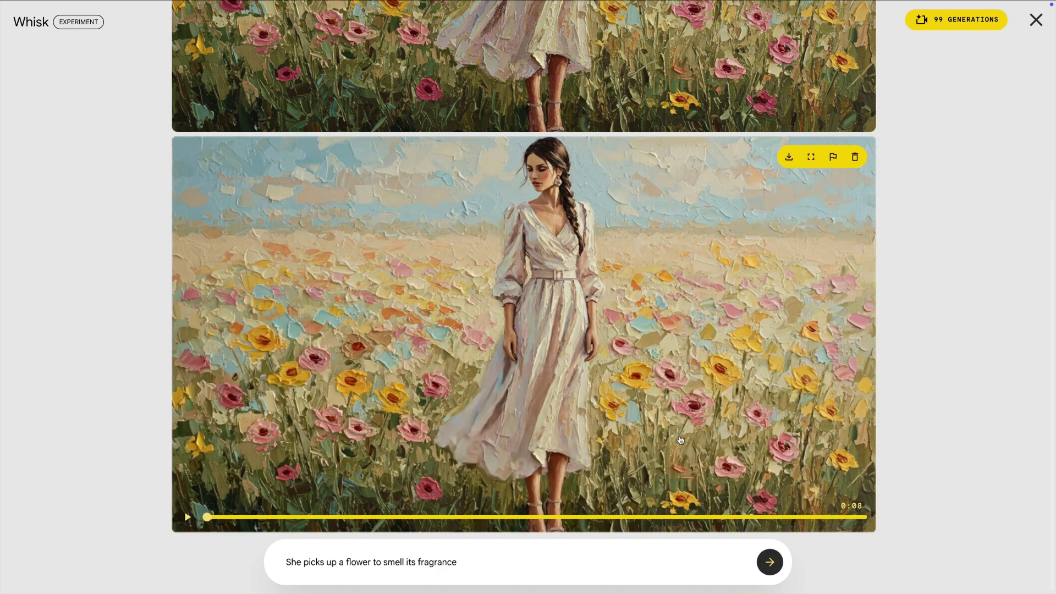
click(186, 518)
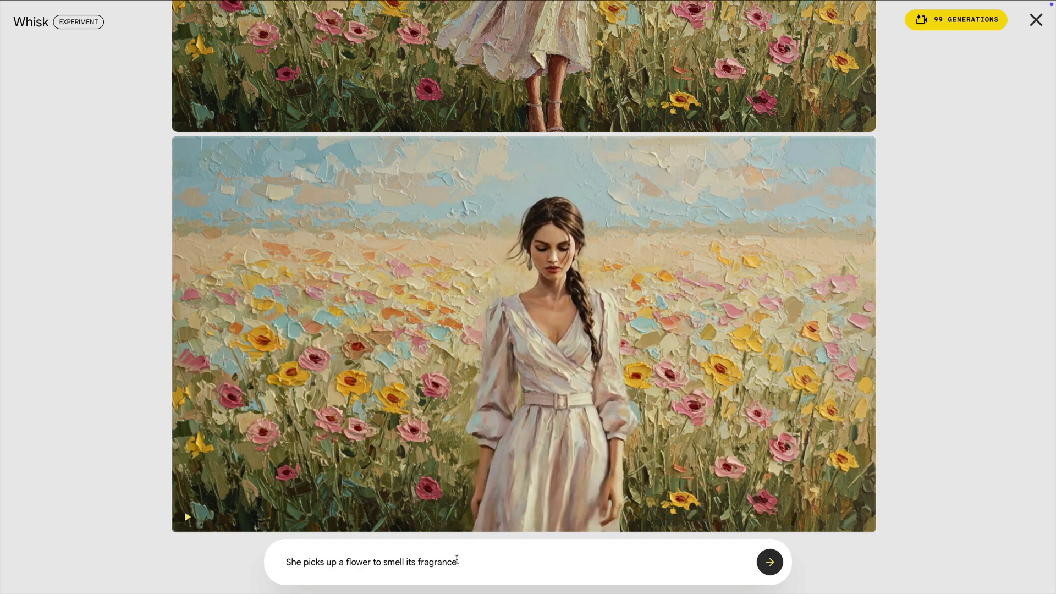
- Generate another animation with the prompt "She walks forward gracefully with a smile", play it and close the animation view
drag(478, 561, 243, 542)
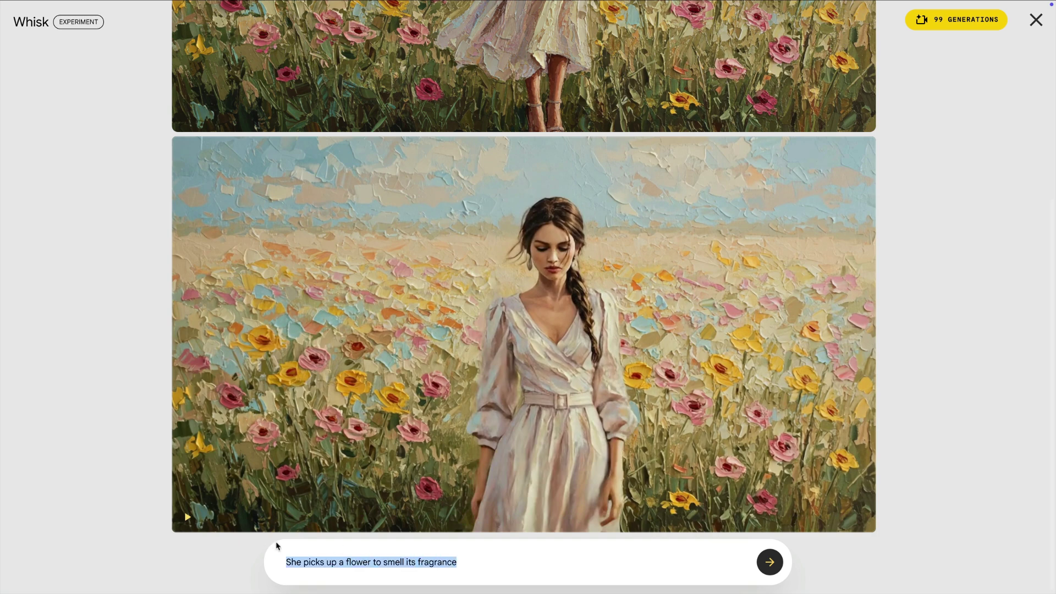
text(She walks forward gracefully with a smile)
click(760, 565)
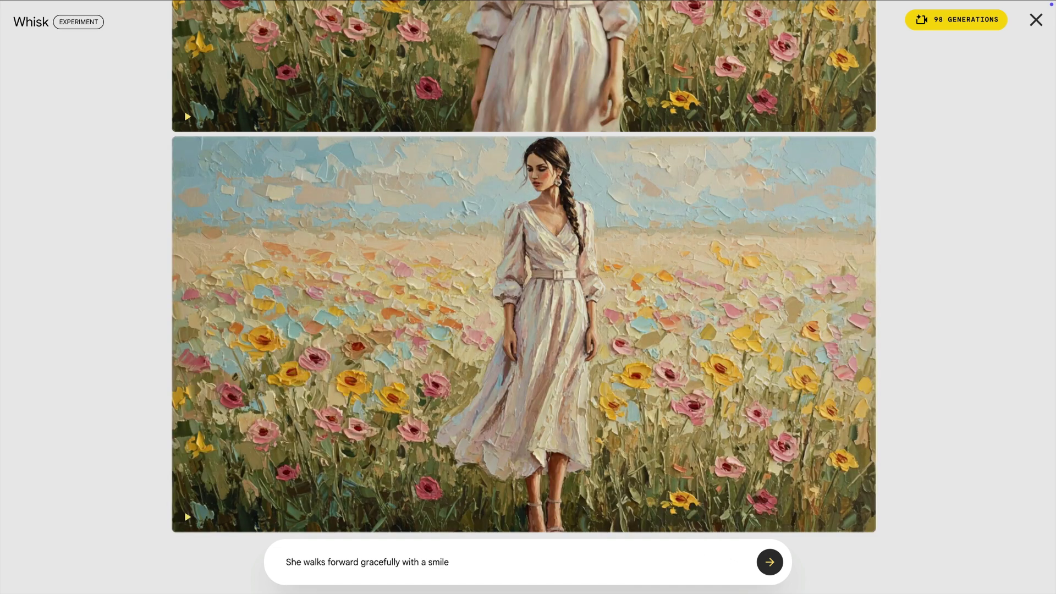
click(187, 518)
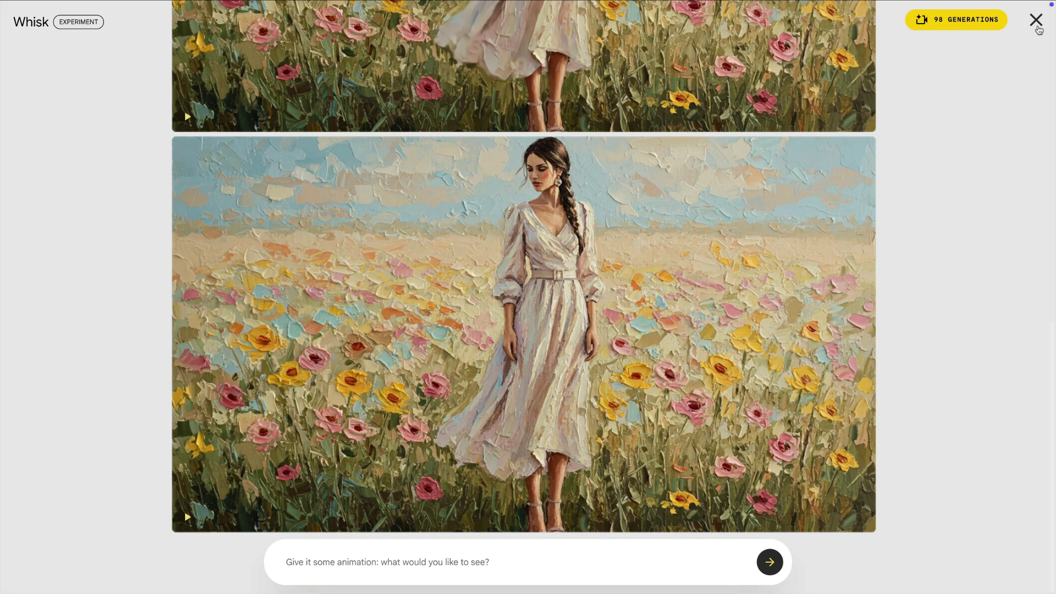
click(1037, 29)
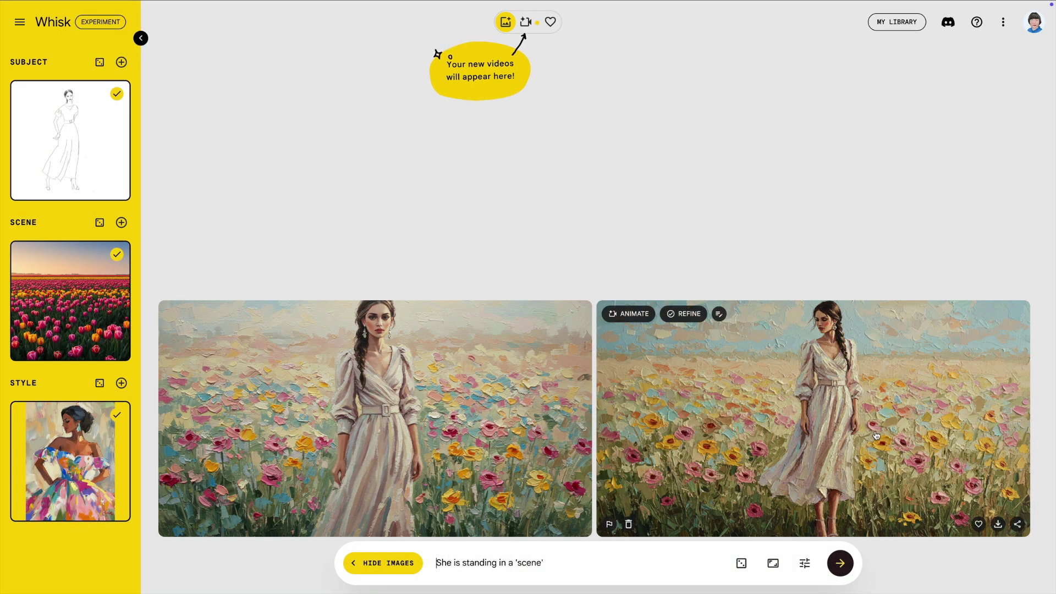
- Open the close-up woman image for refining and change the V-neckline to "square neckline" in its detailed description
mouse_move(248, 318)
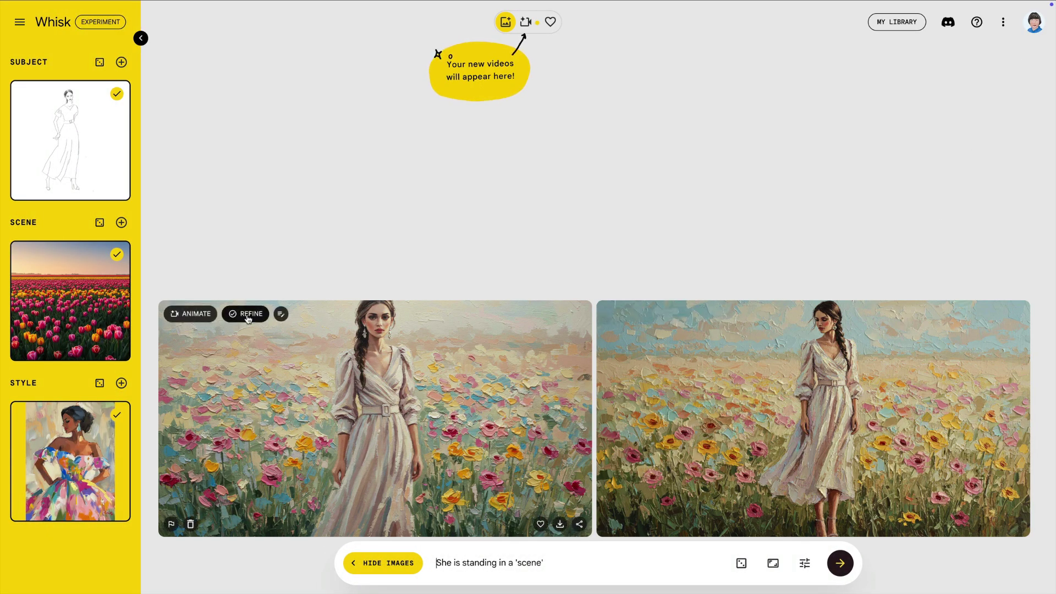
click(247, 314)
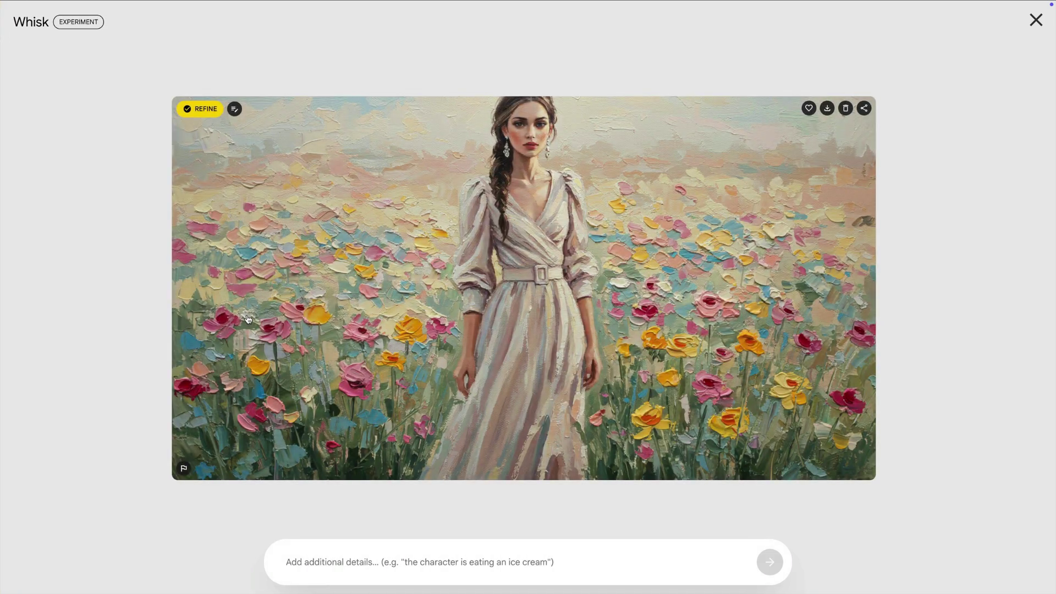
click(234, 109)
scroll(655, 439, down, 1)
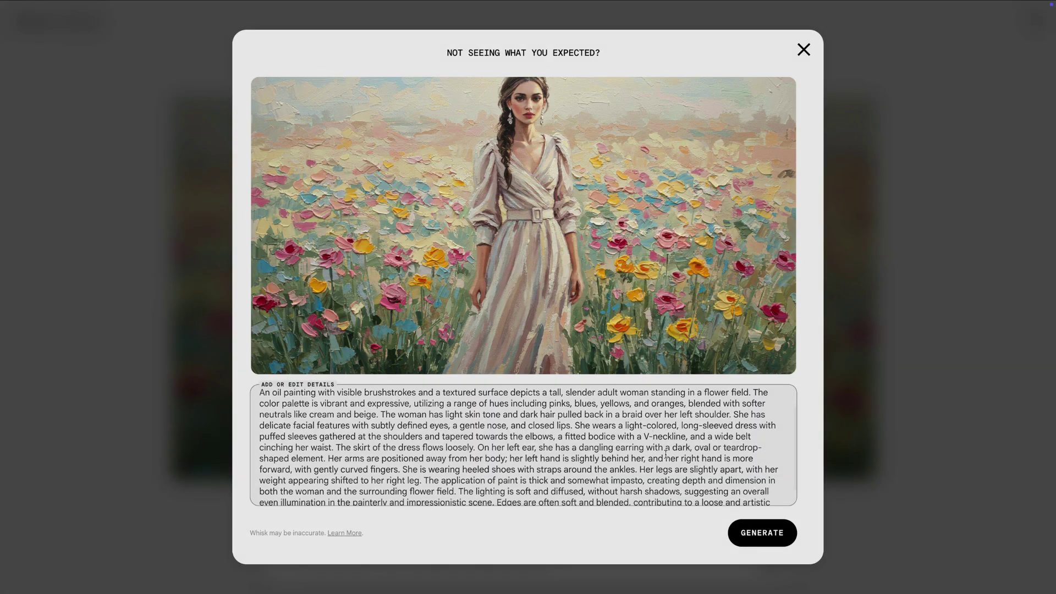
click(646, 436)
key(BackSpace)
key(BackSpace)
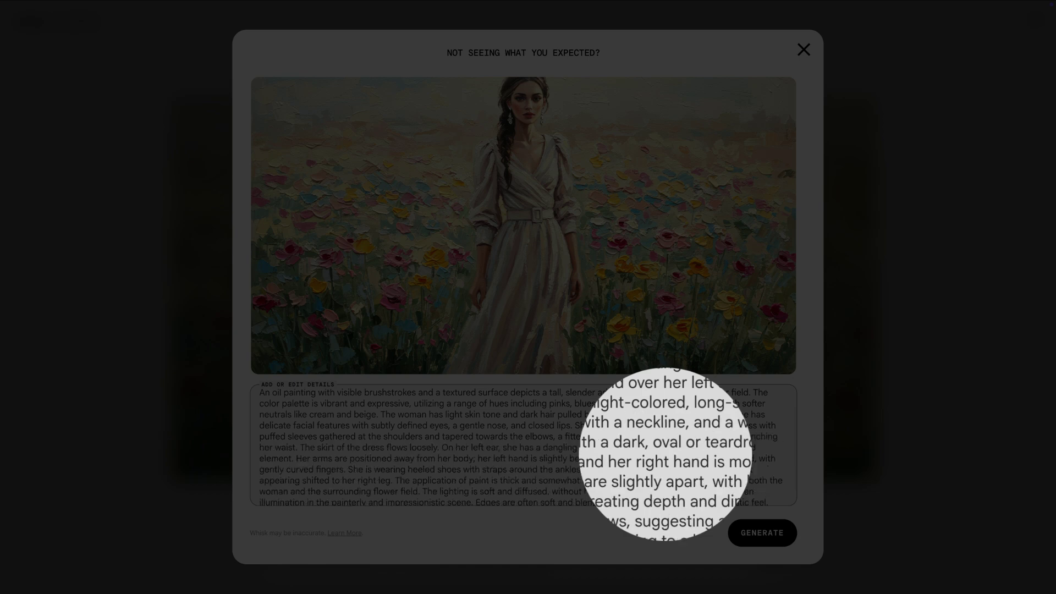
text(square)
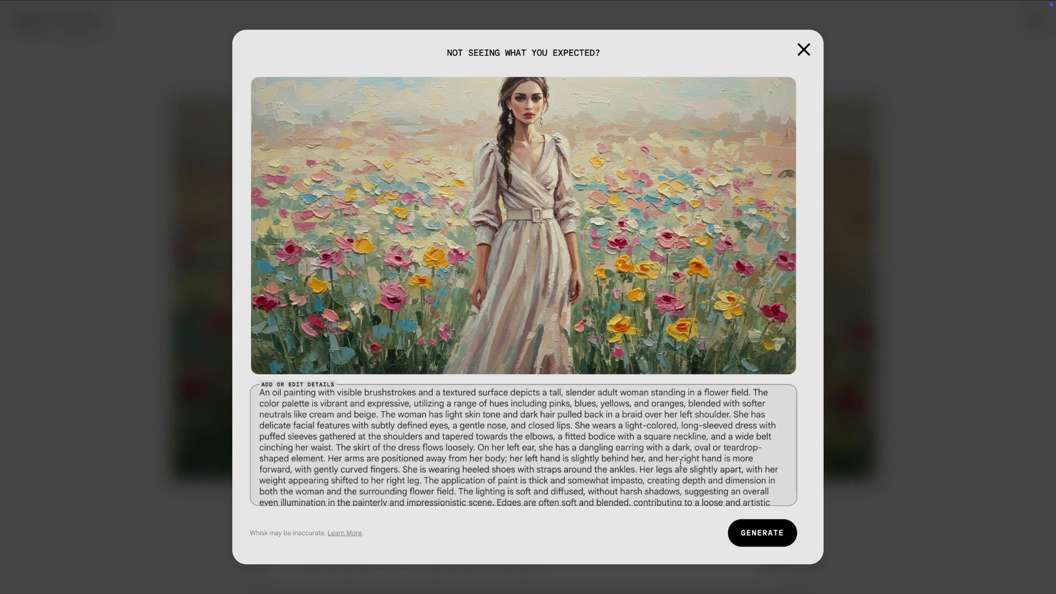
- Change the dress to "short-sleeved" in the description, generate the revised image and return to the image gallery
scroll(687, 456, down, 2)
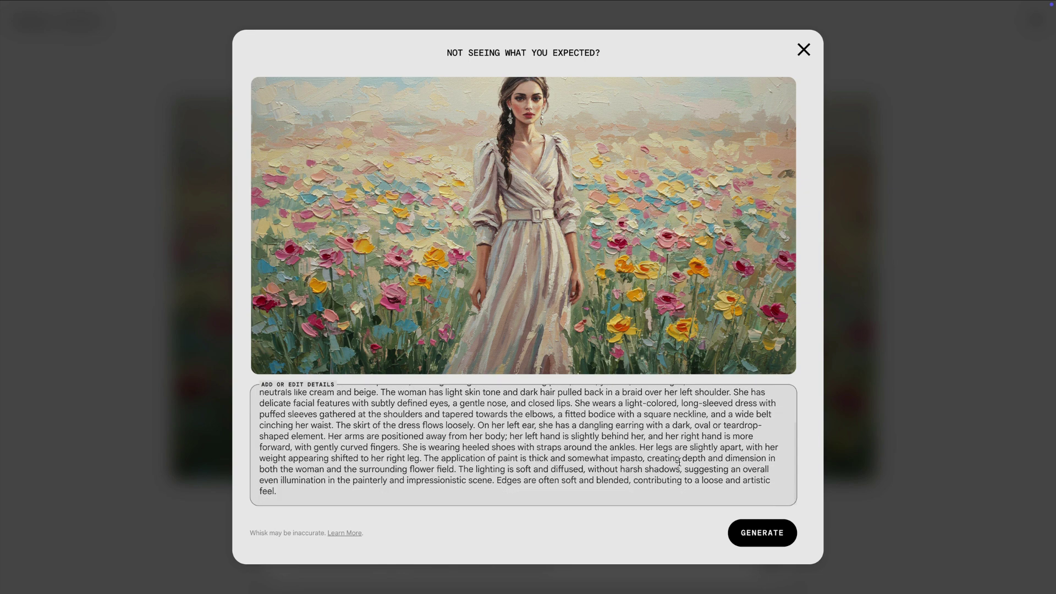
click(697, 406)
key(BackSpace)
key(BackSpace)
key(BackSpace)
key(BackSpace)
text(short)
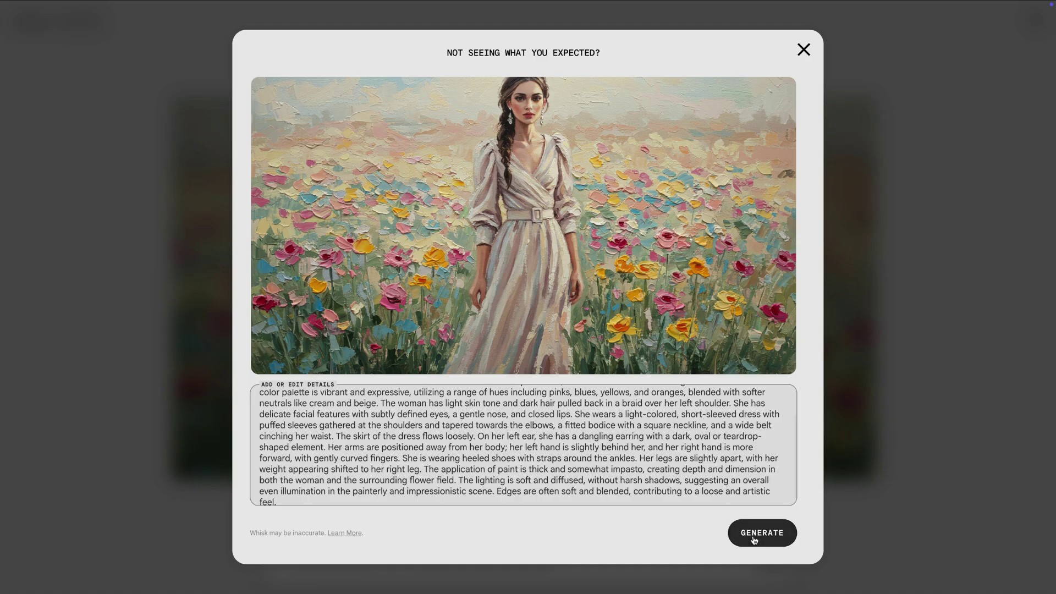
click(754, 538)
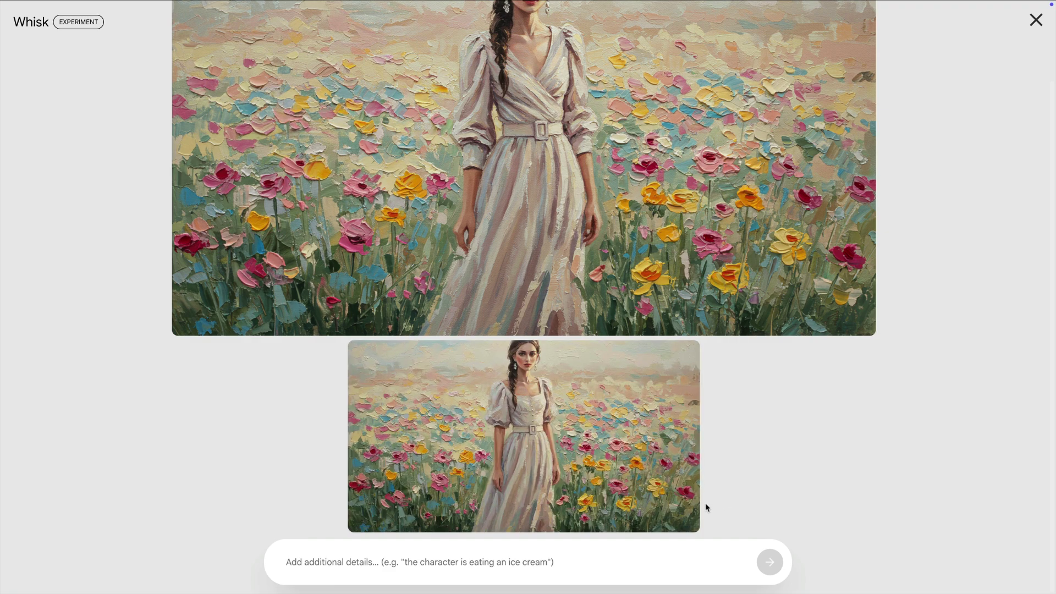
mouse_move(651, 457)
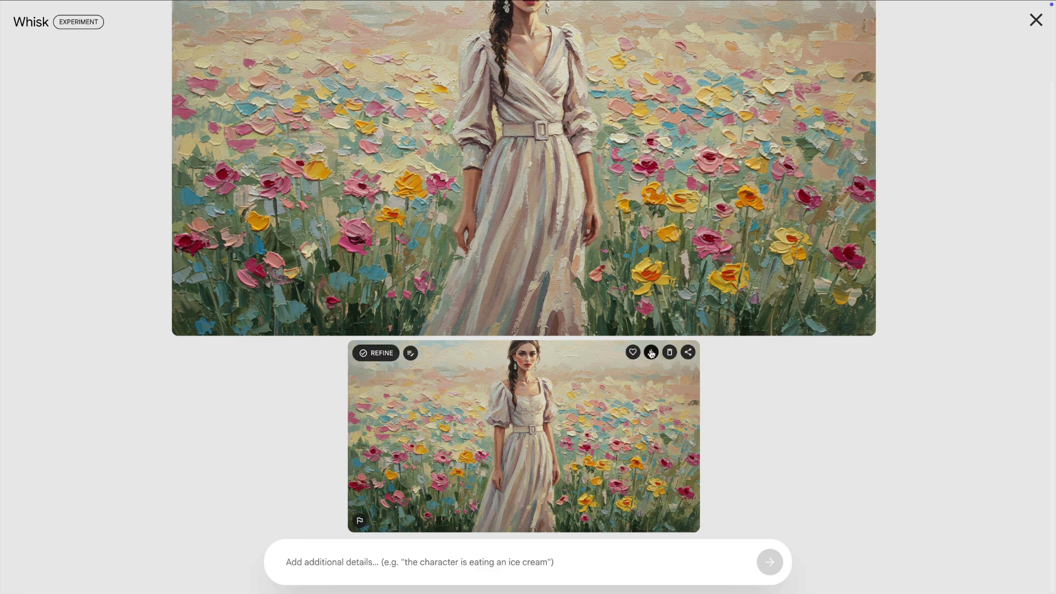
click(894, 465)
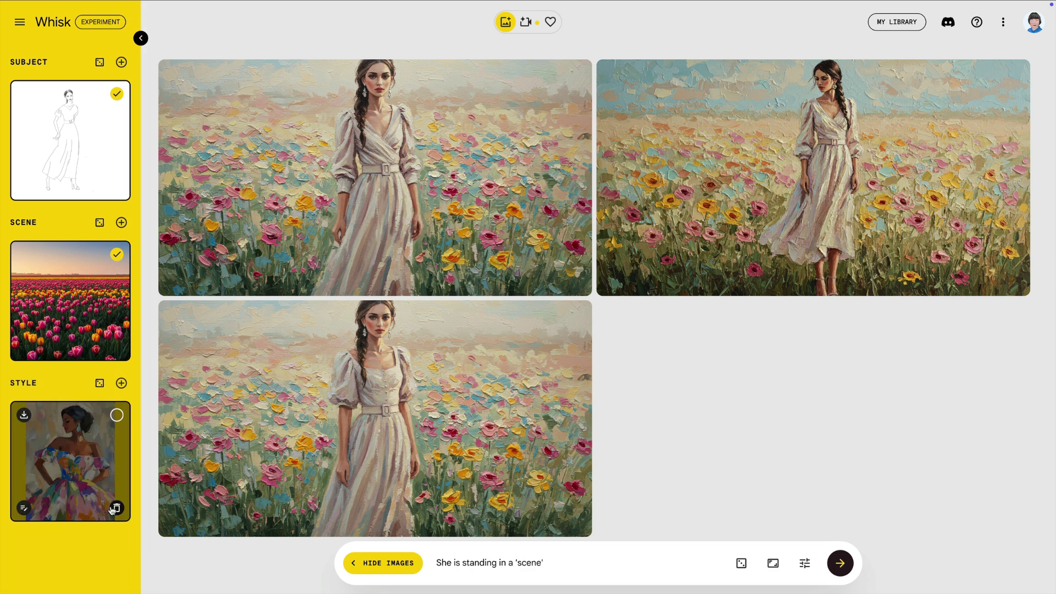
- Delete the oil painting style reference and upload 3_Style_photo.png as the new style image
click(117, 508)
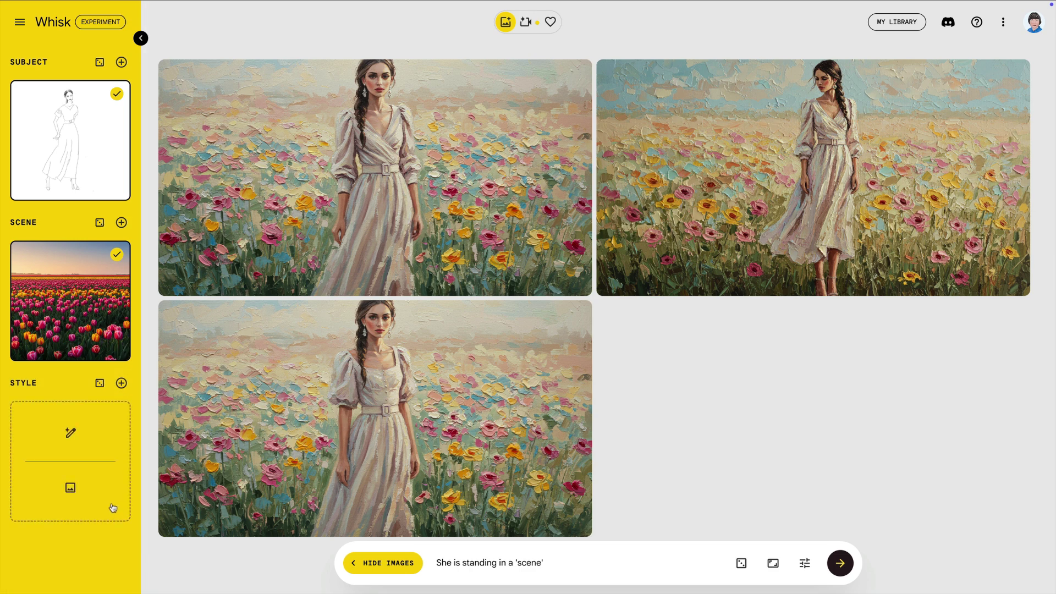
click(71, 484)
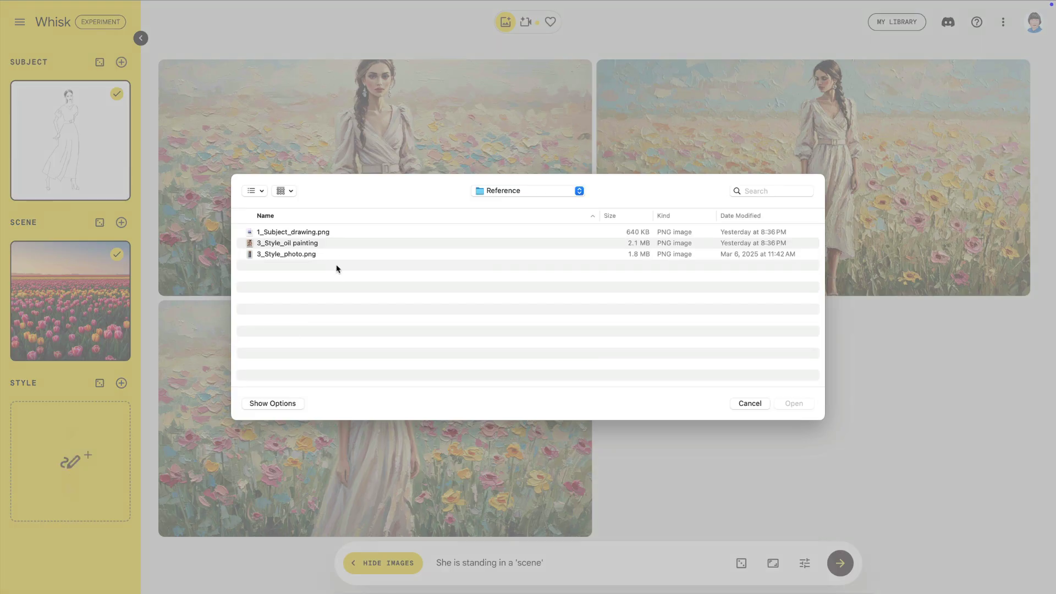
double_click(285, 254)
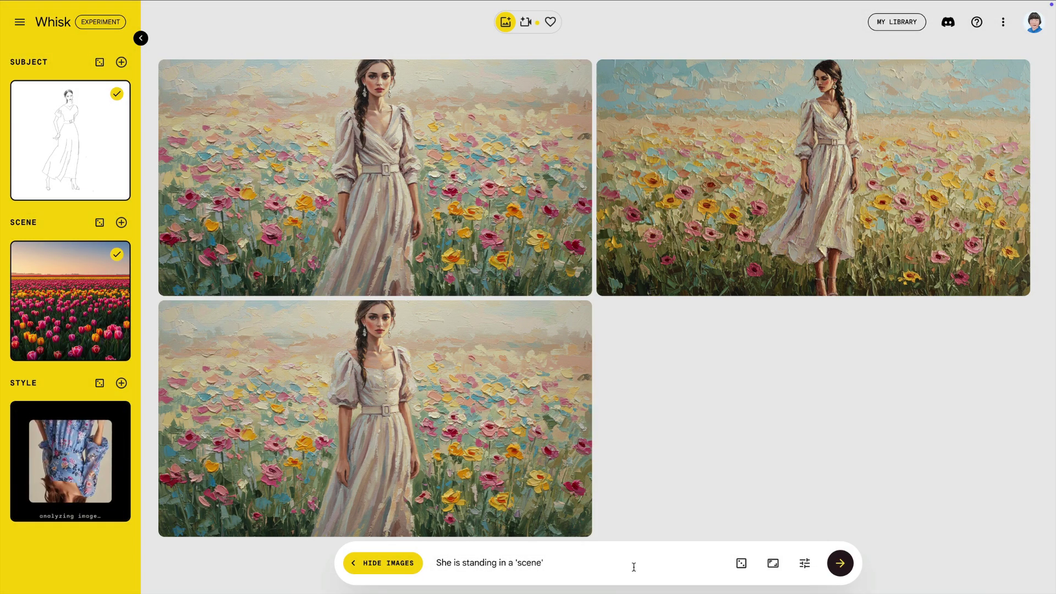
- Generate images with the new style reference and change the sleeves to "short-sleeved" in the cream-dress image's detailed description
click(838, 563)
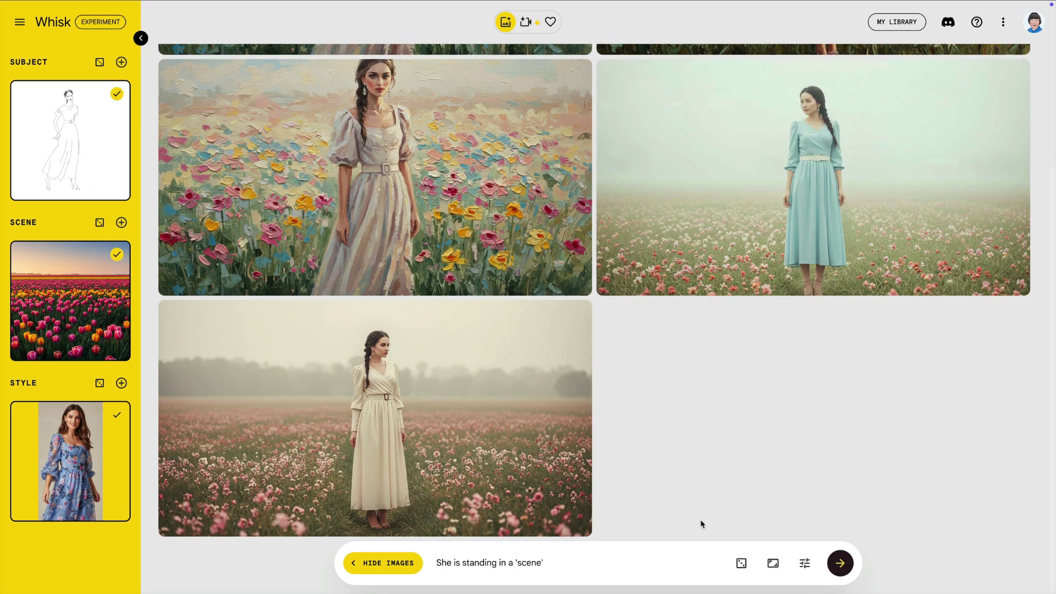
mouse_move(510, 440)
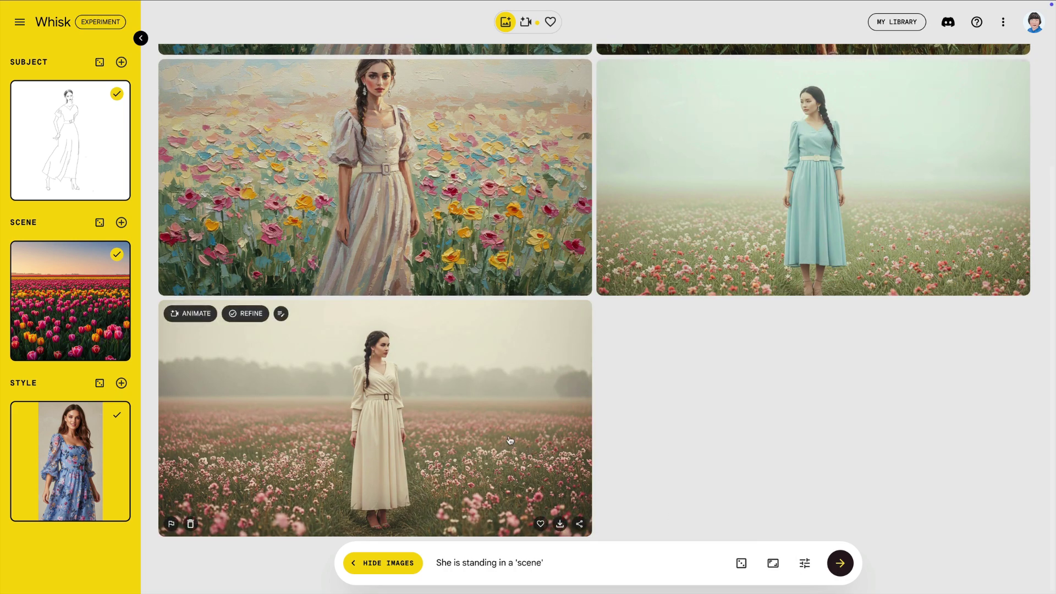
click(485, 421)
double_click(304, 421)
text(shor)
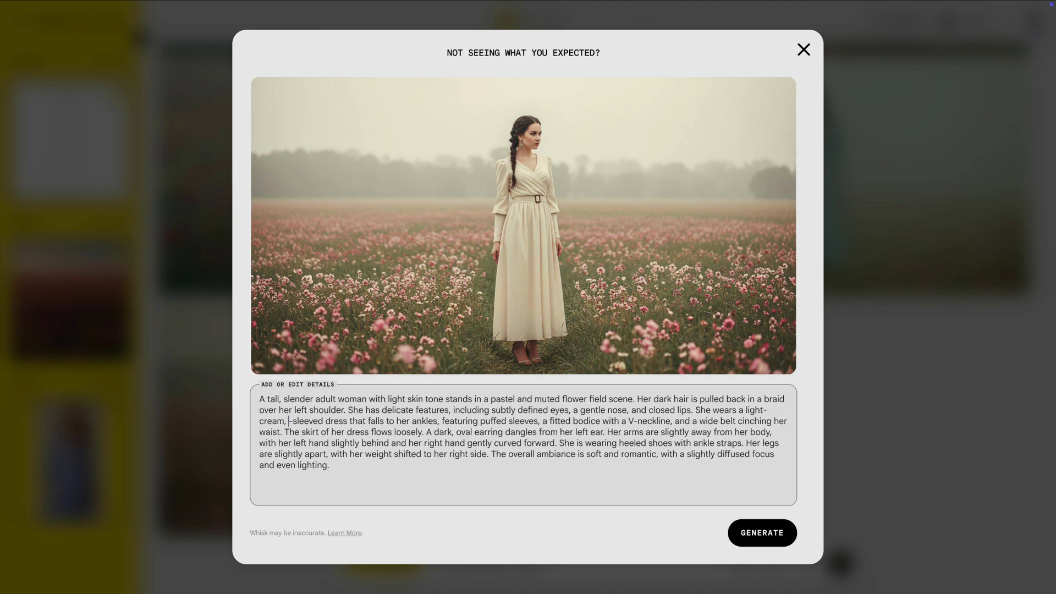
text(t)
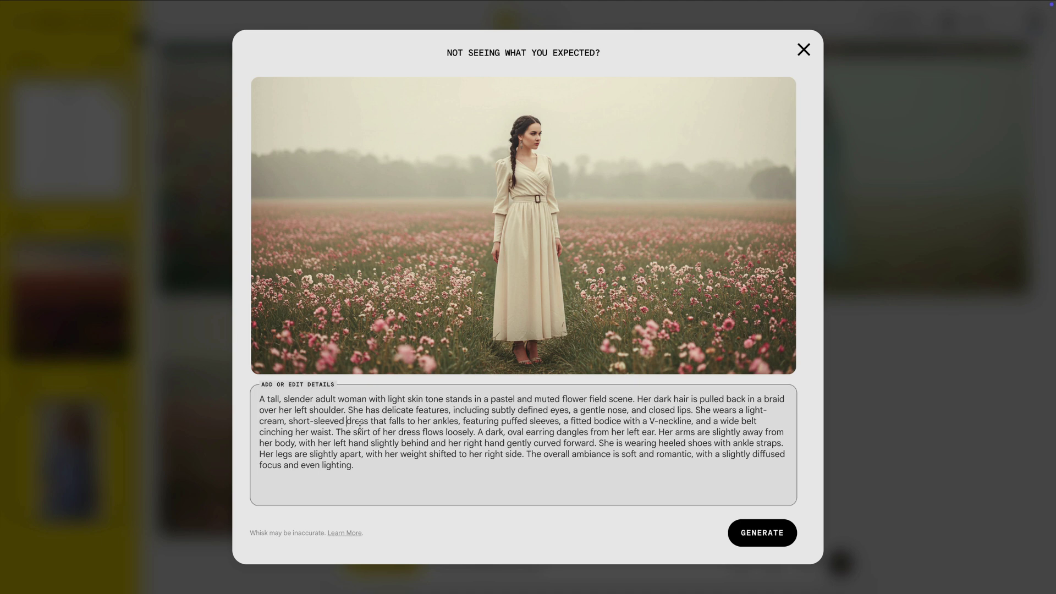
- Change the dress to "midi dress", remove "that falls to her ankles" from the description and generate the revised images
text(midi)
drag(387, 421, 450, 421)
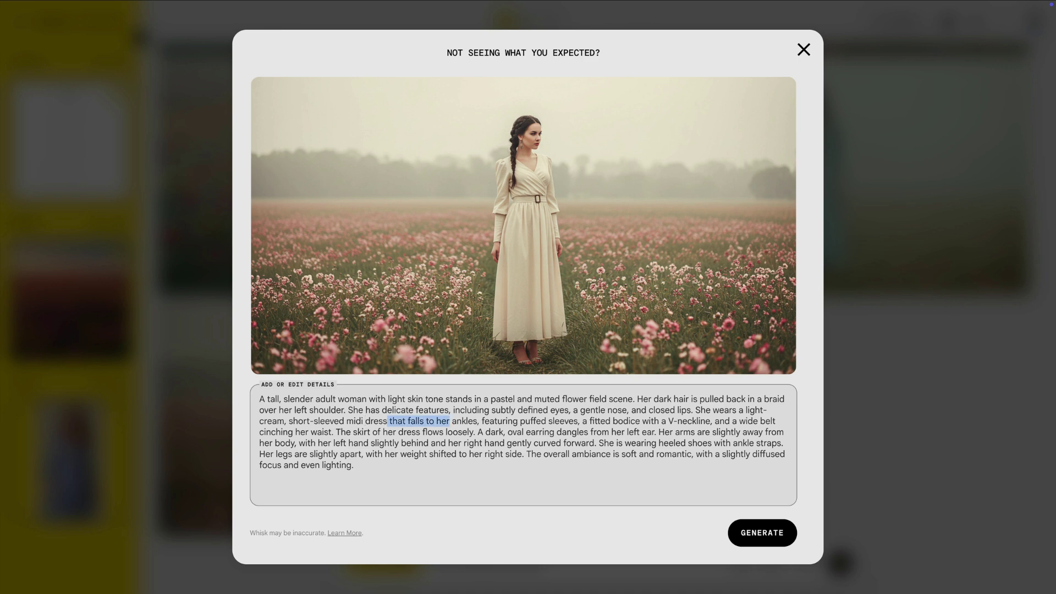
key(alt+shift+Right)
key(BackSpace)
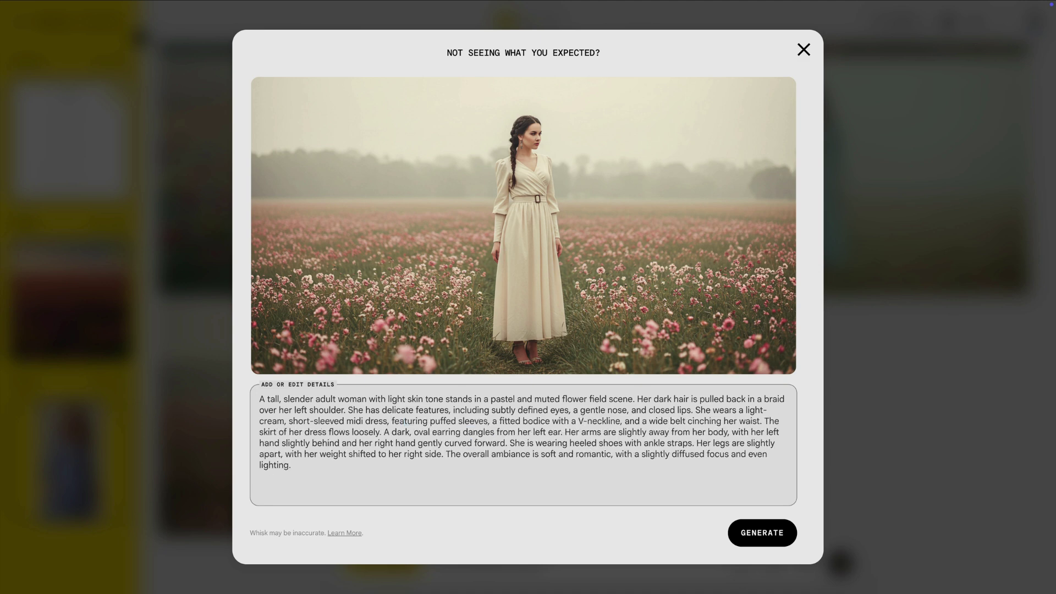
click(739, 533)
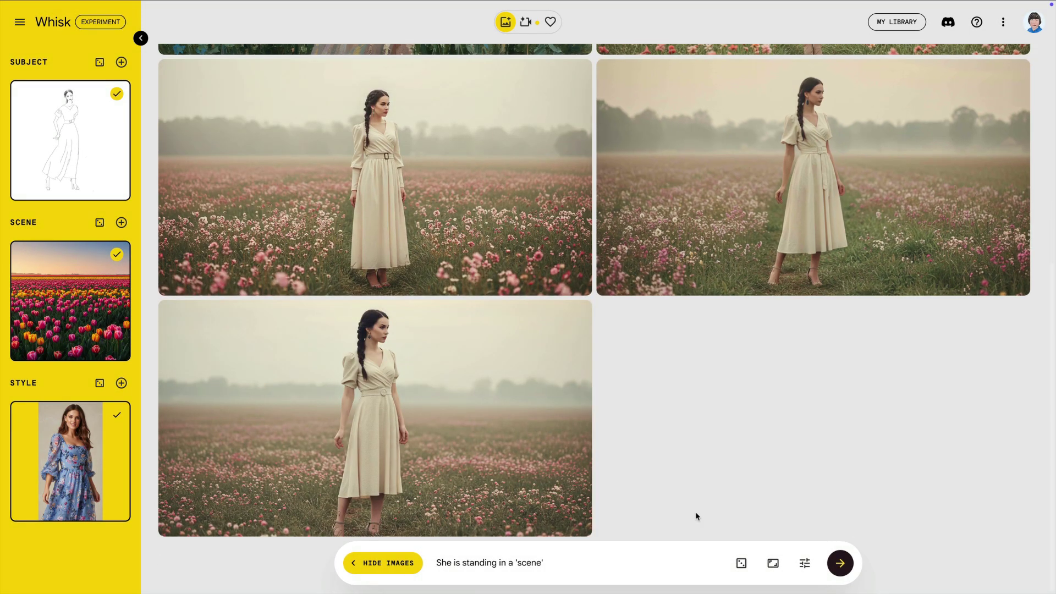
- Animate the full-length short-sleeved cream-dress image with the prompt "She walks forward gracefully with a smile" and play the resulting video
mouse_move(792, 227)
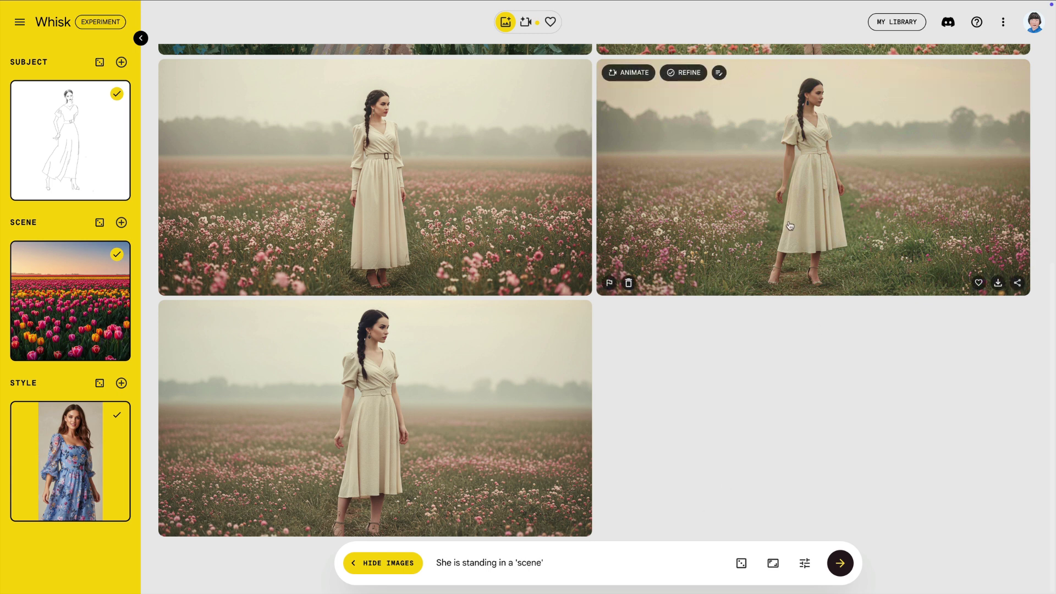
click(629, 72)
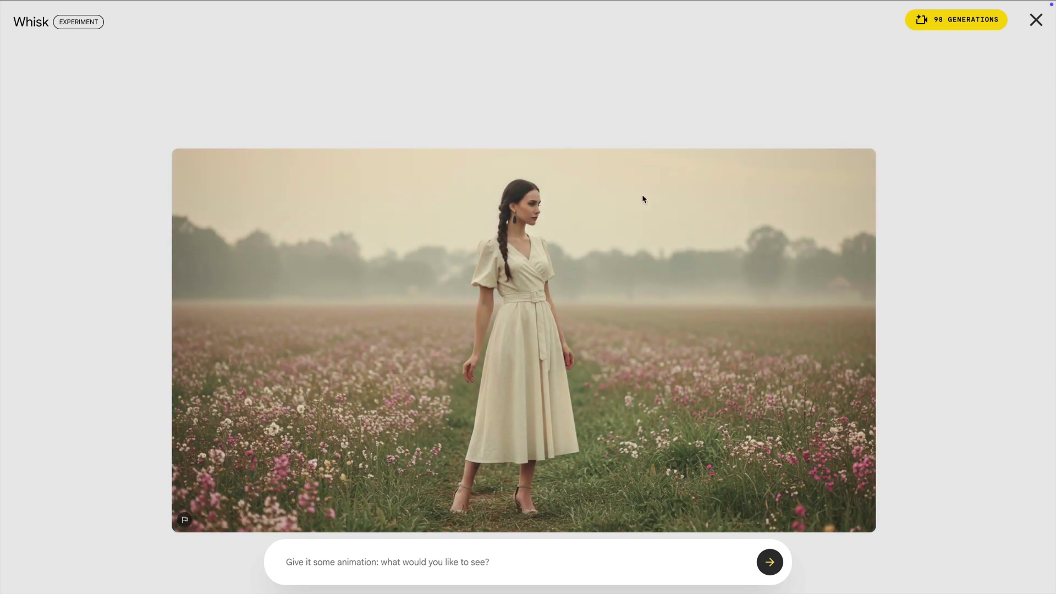
text(She walks forward gracefully with a smile)
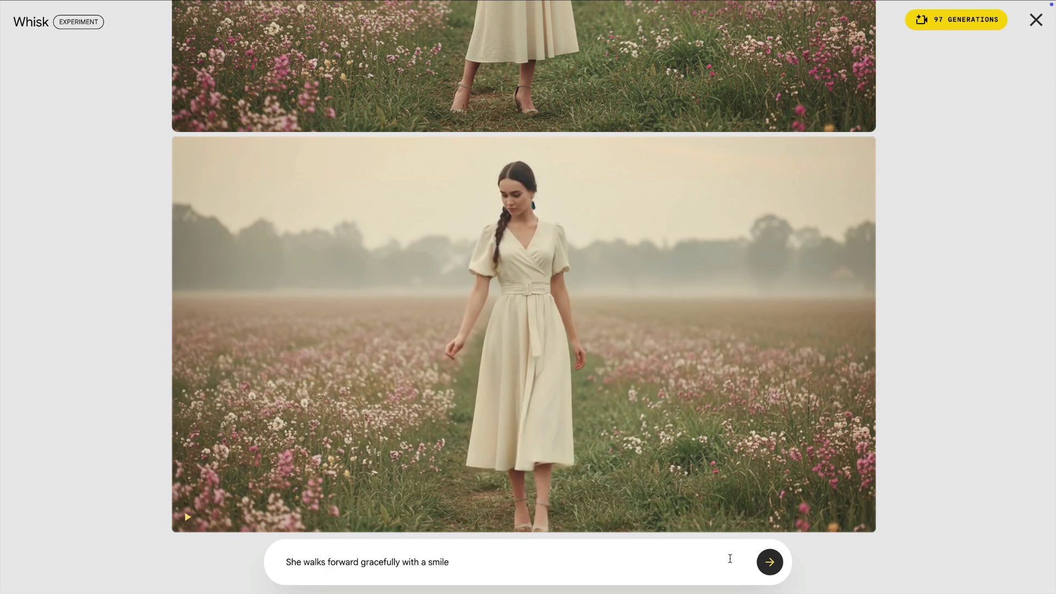
click(769, 562)
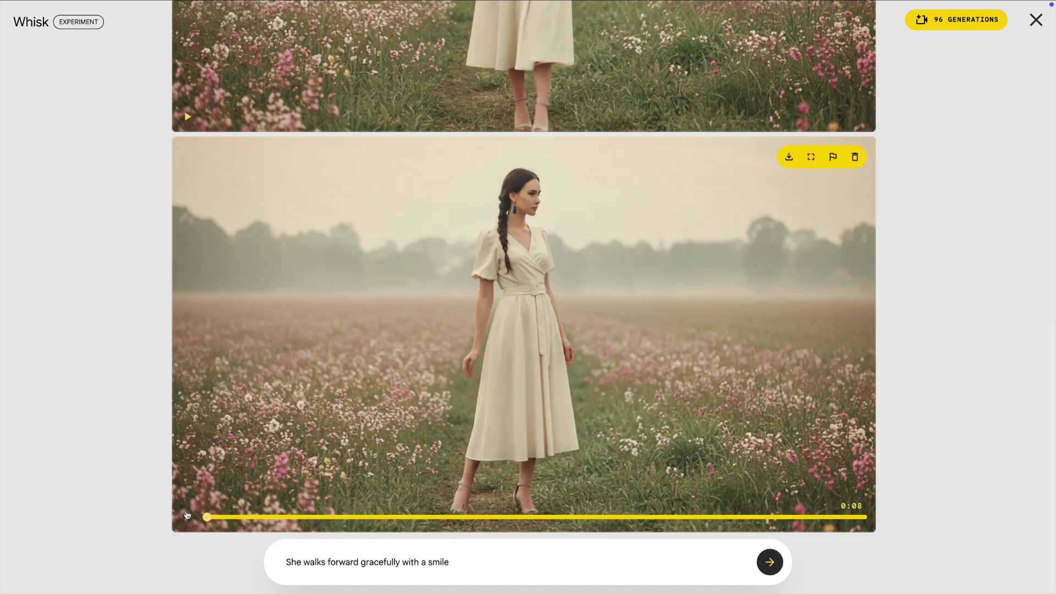
click(187, 516)
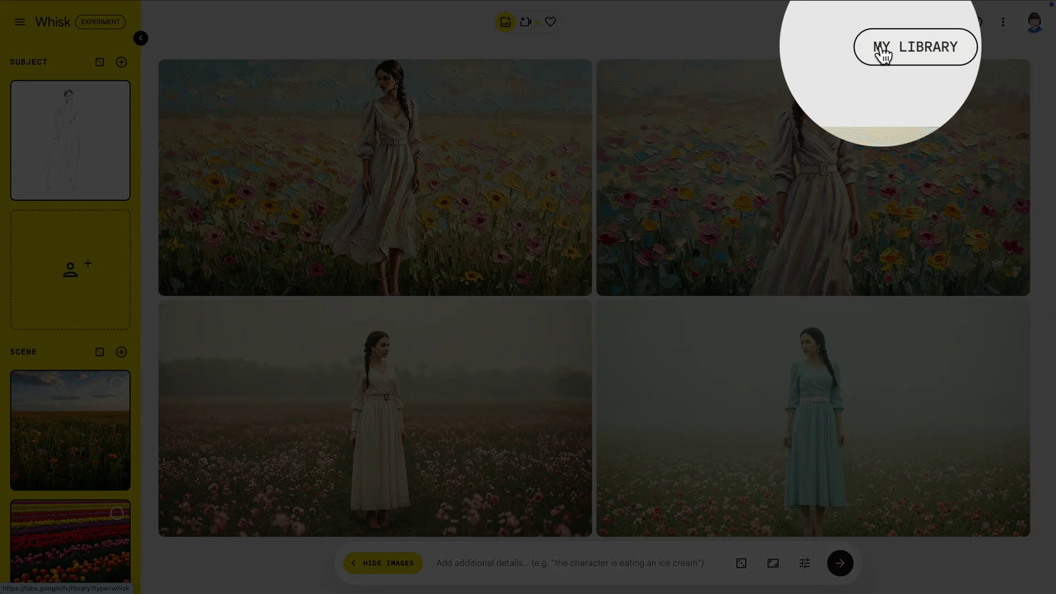
- Open the library, browse its images and videos, and return to the projects list
click(879, 25)
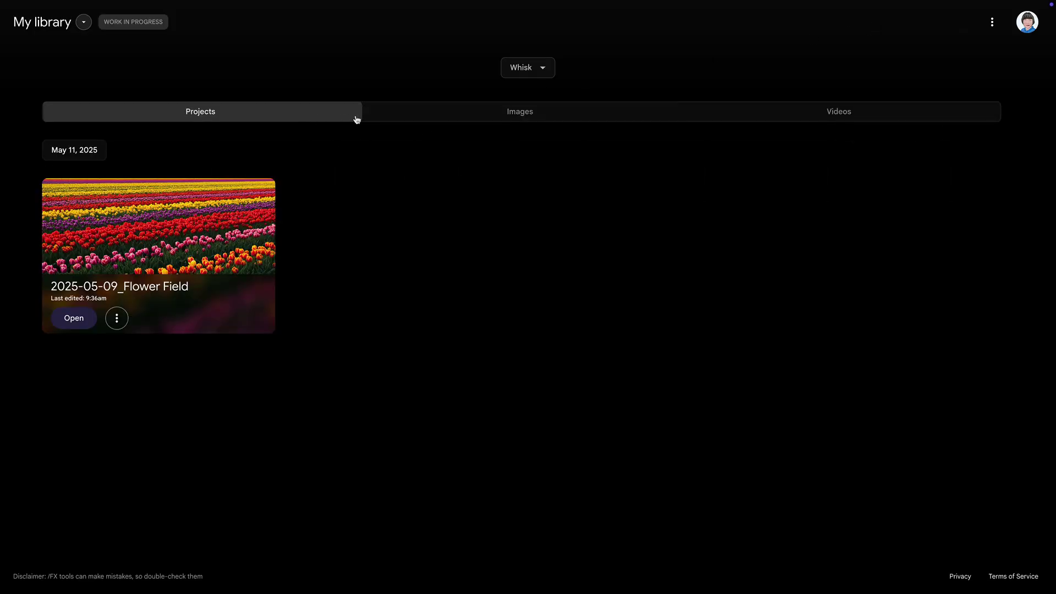
click(450, 117)
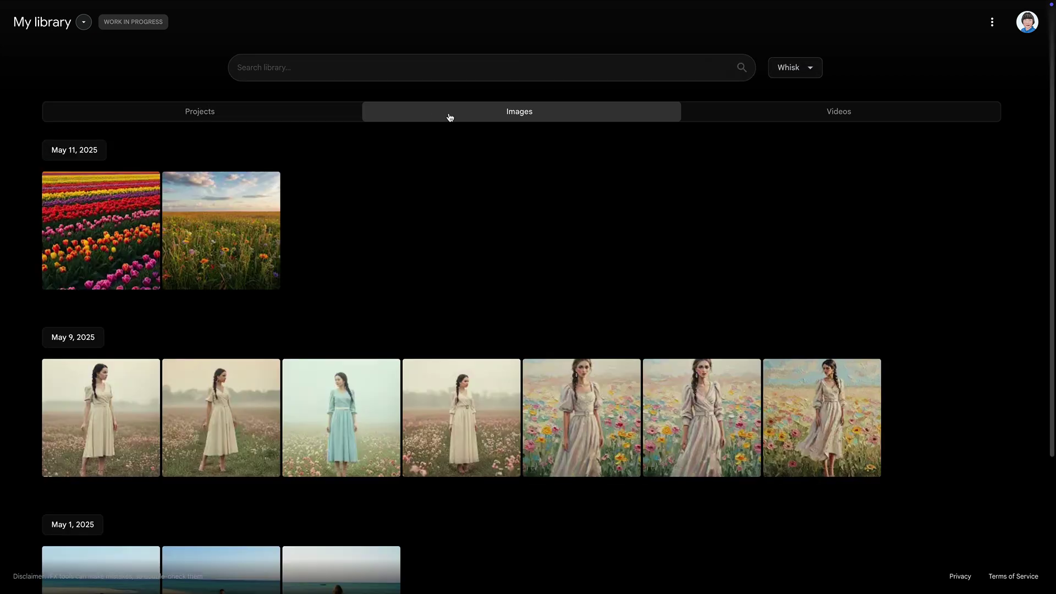
click(798, 120)
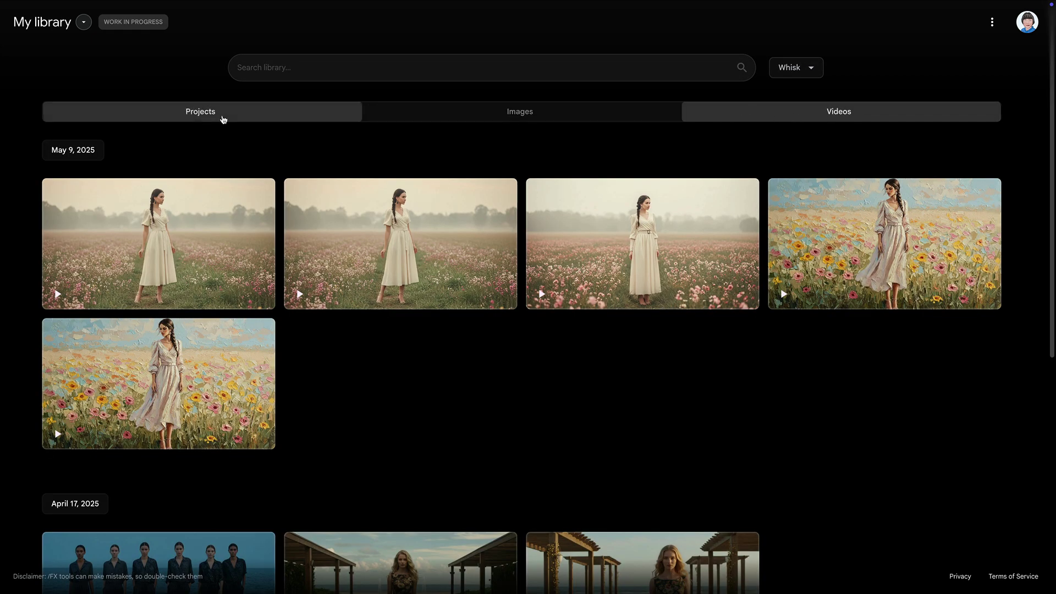
click(223, 120)
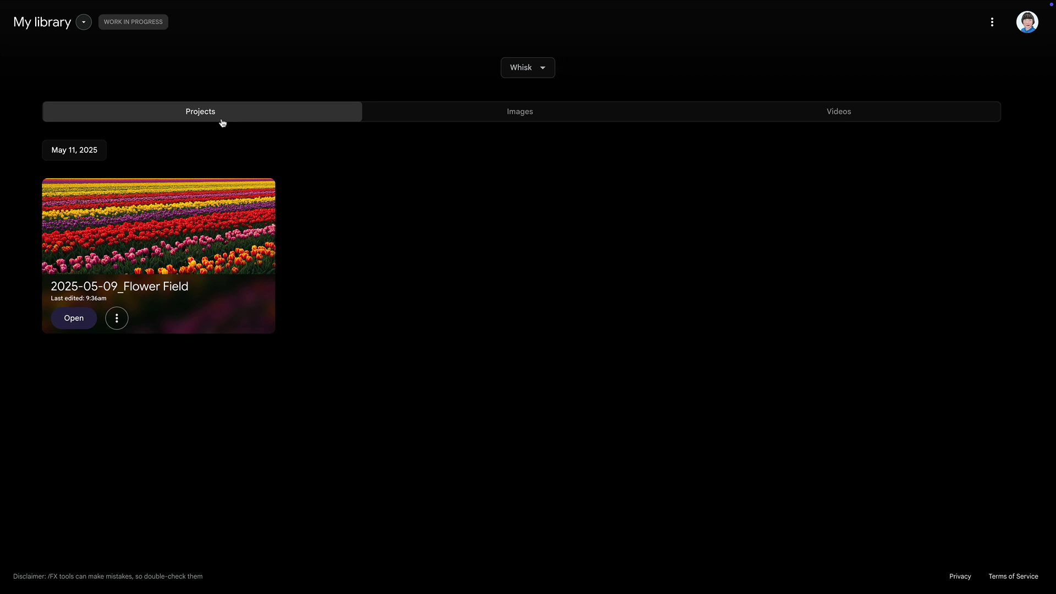
- Check the management options of the 2025-05-09_Flower Field project, open the project and return to the library
click(116, 320)
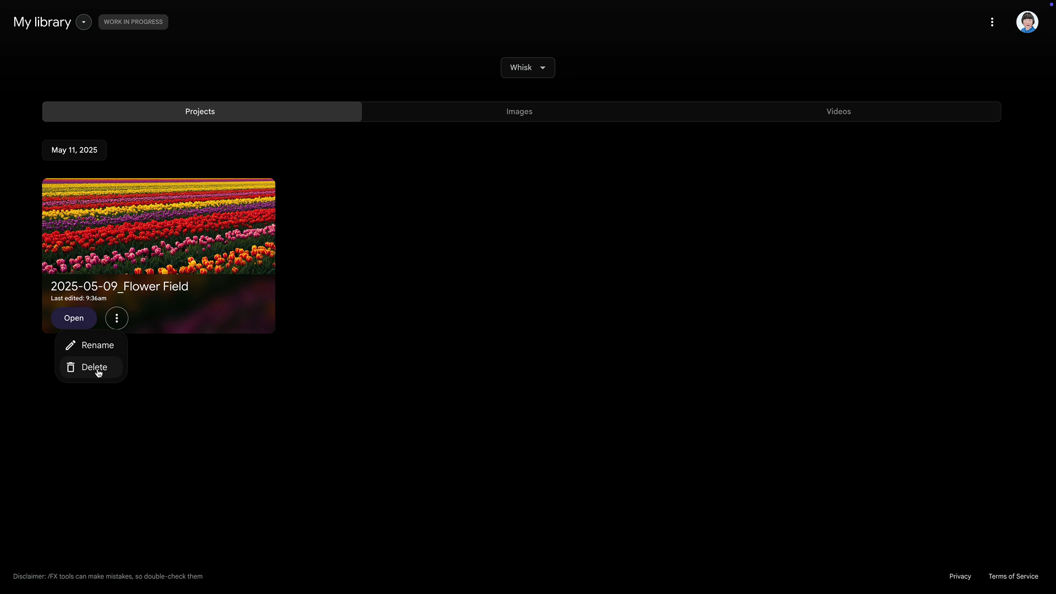
click(66, 319)
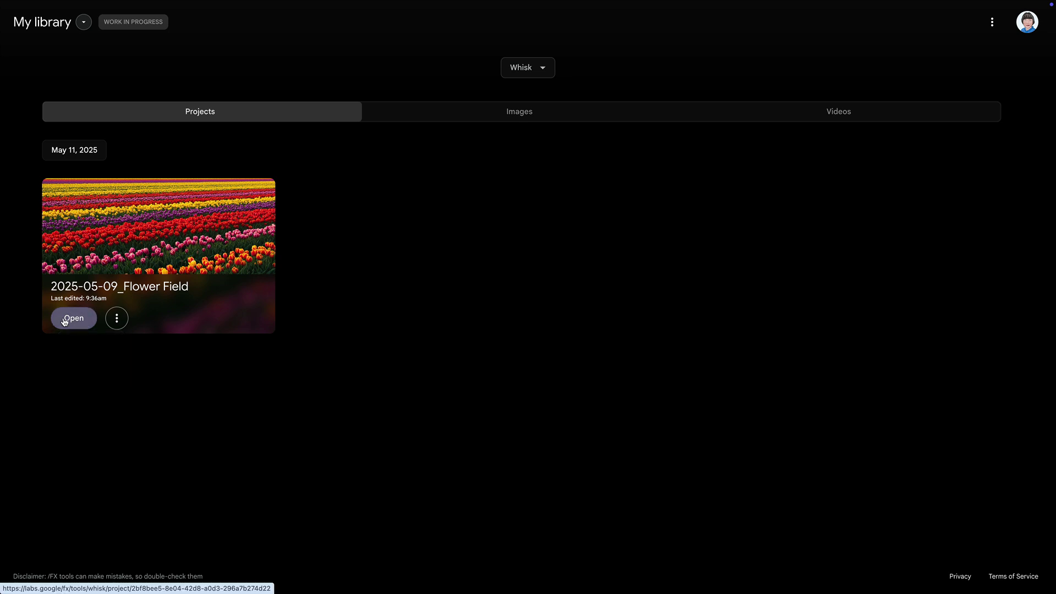
click(65, 320)
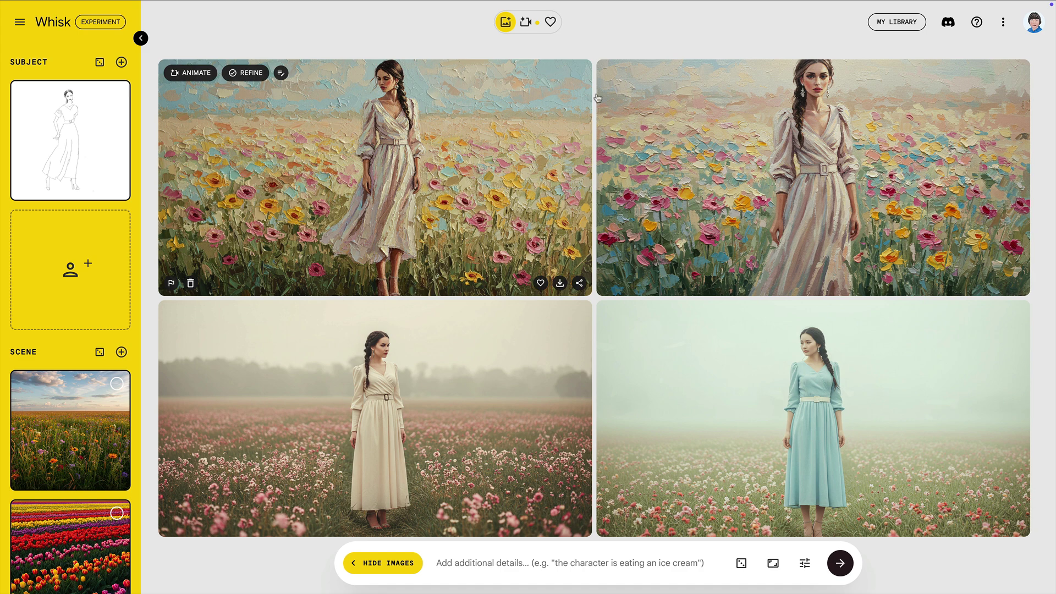
click(900, 24)
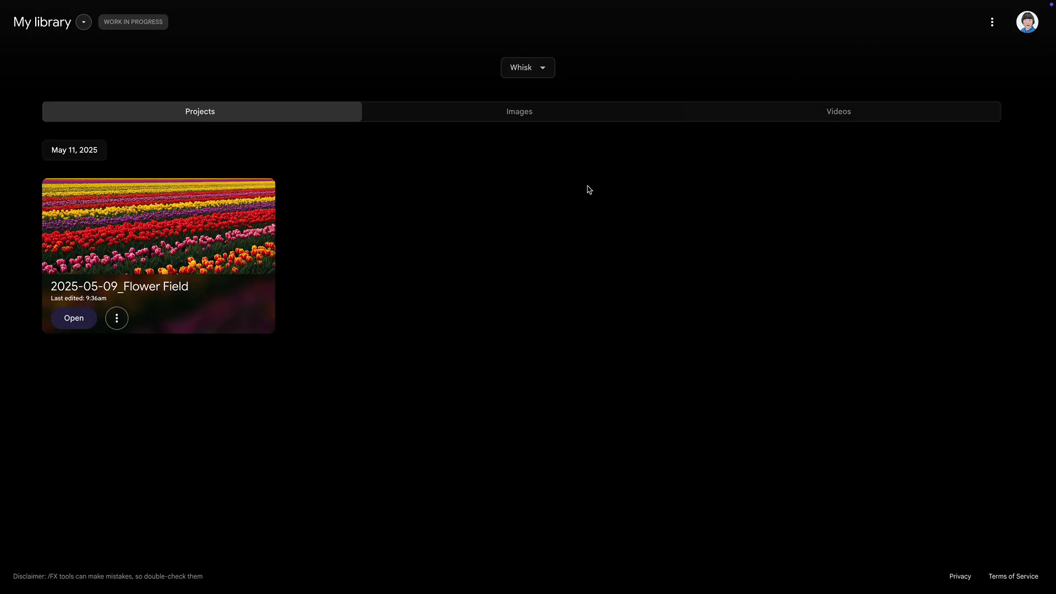
- View the short-sleeved midi dress image from the library, check its options, prompt and seed details, and close it
click(526, 112)
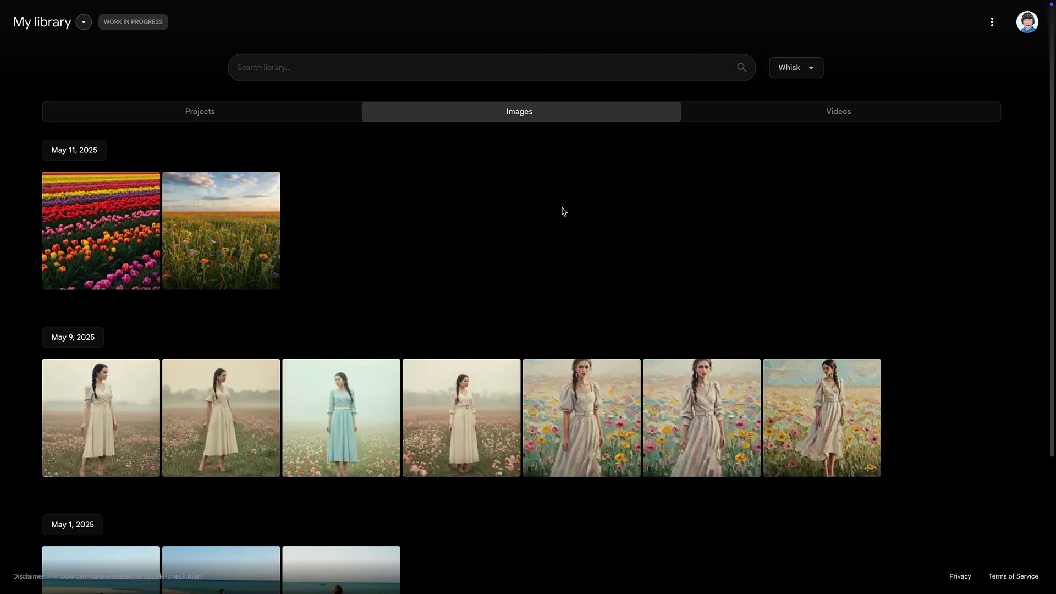
click(210, 397)
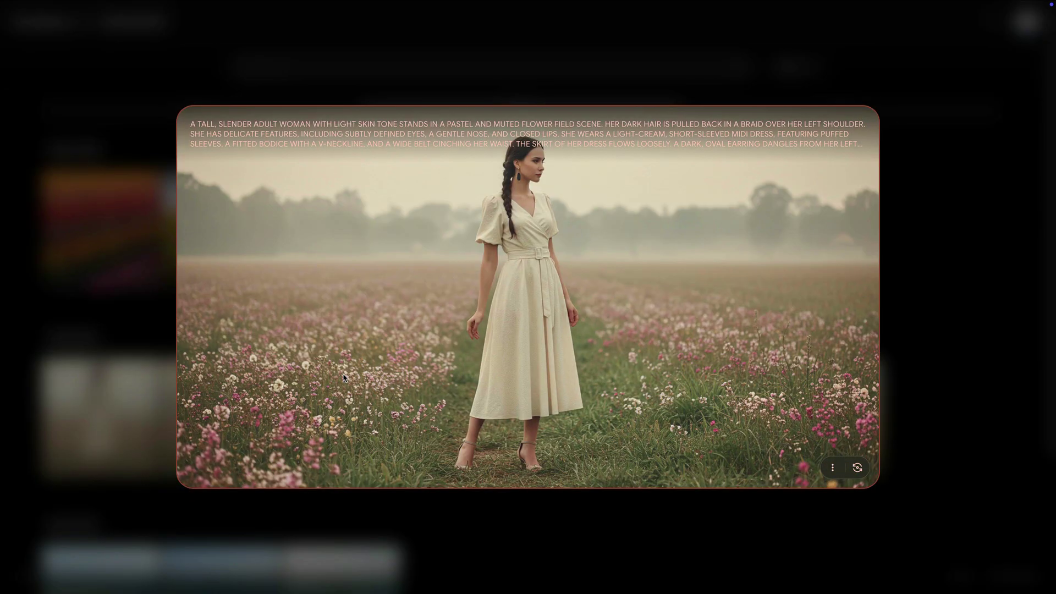
click(831, 470)
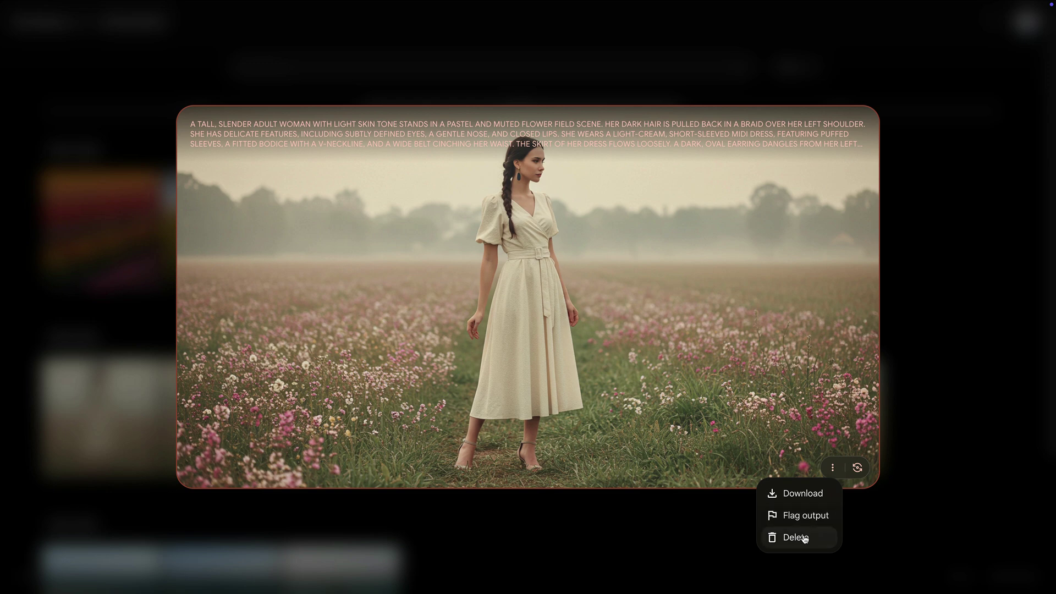
click(833, 468)
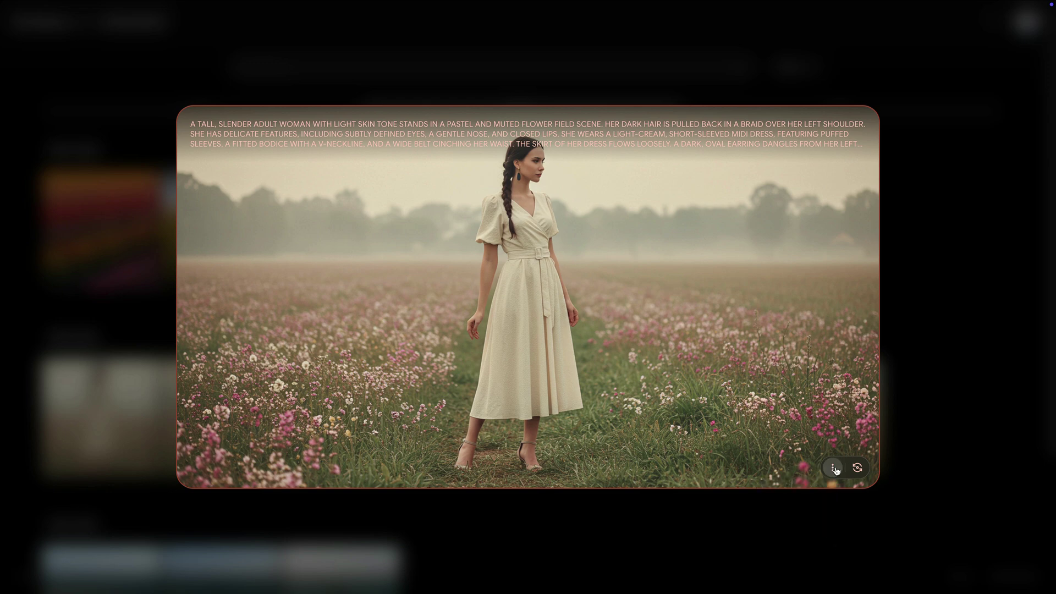
click(857, 467)
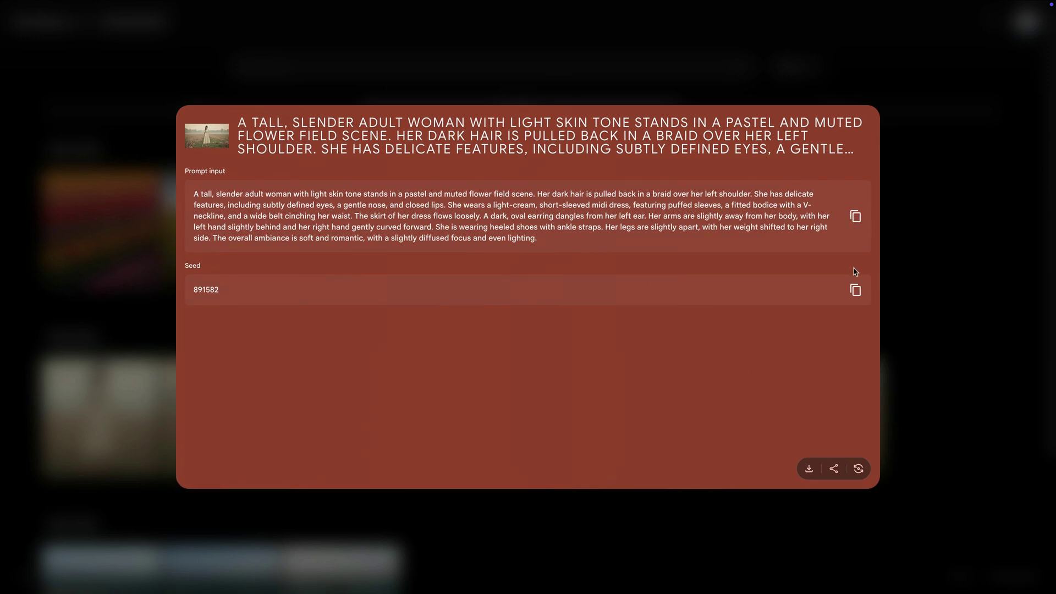
click(859, 469)
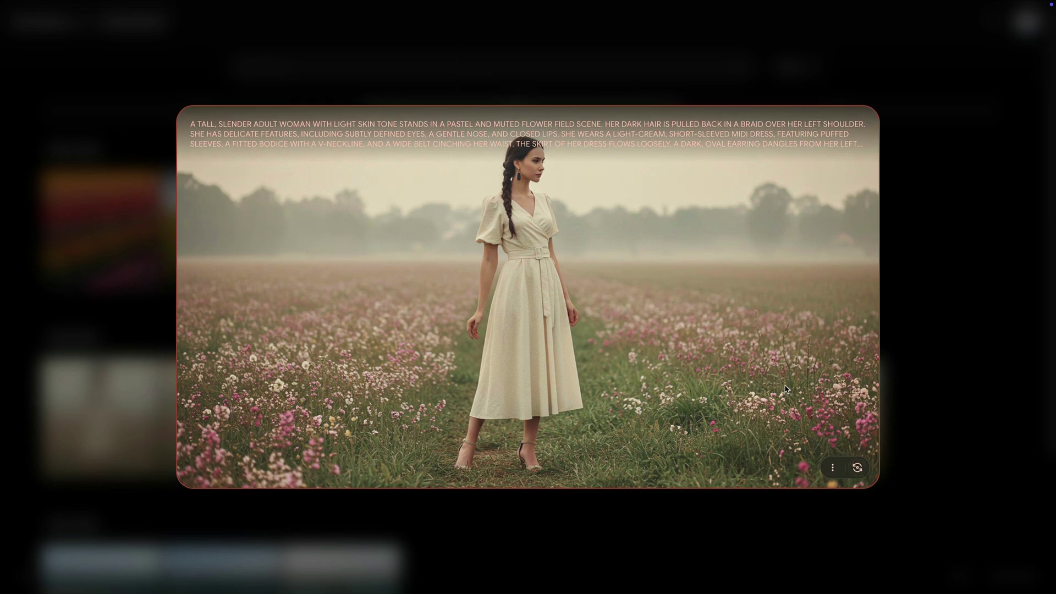
click(892, 329)
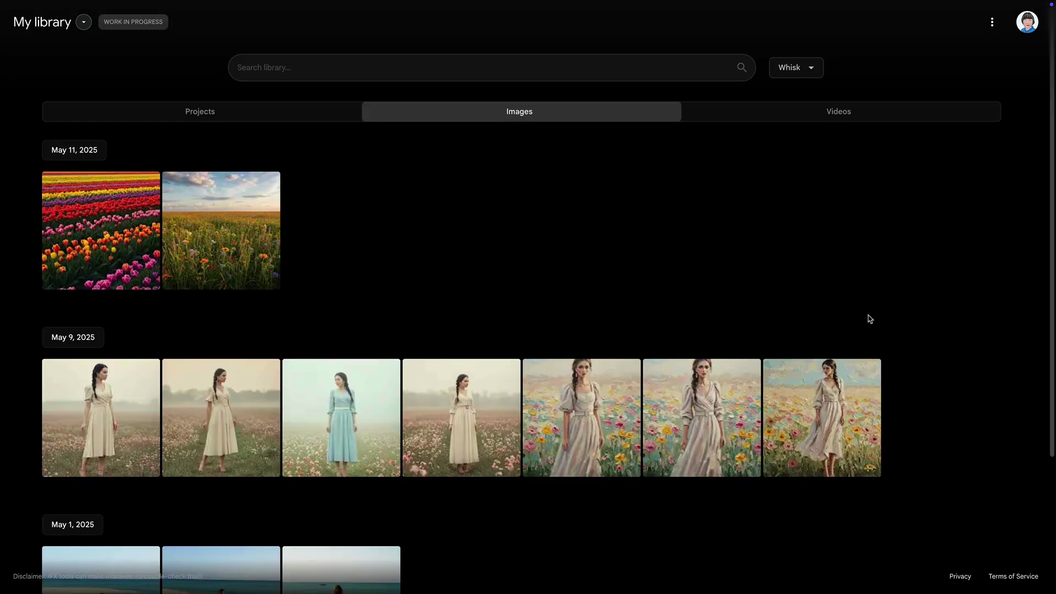
- Browse the library's videos, view the second May 9, 2025 video enlarged and close it
click(848, 118)
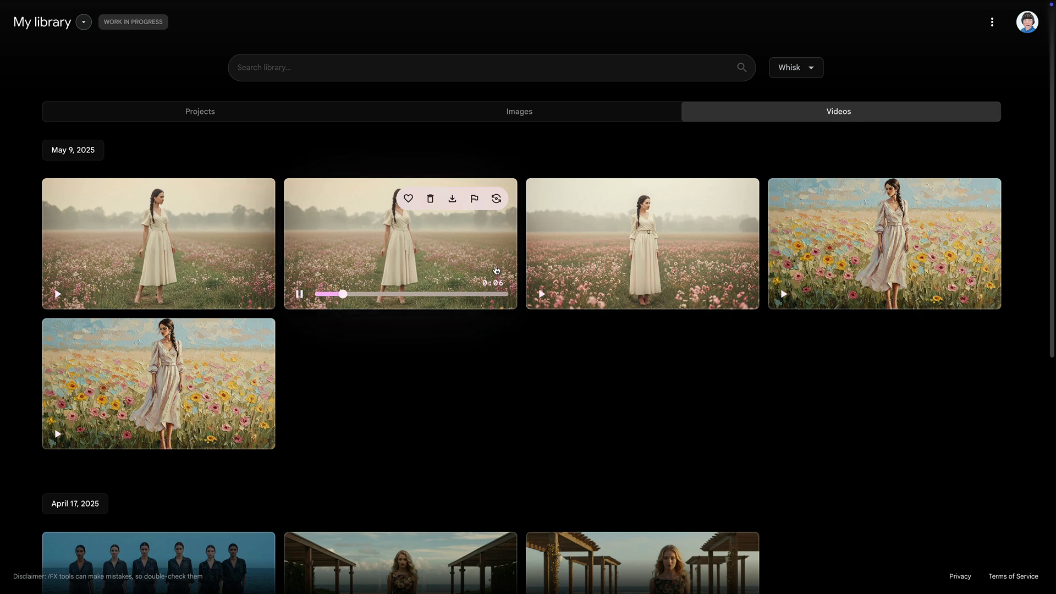
click(491, 263)
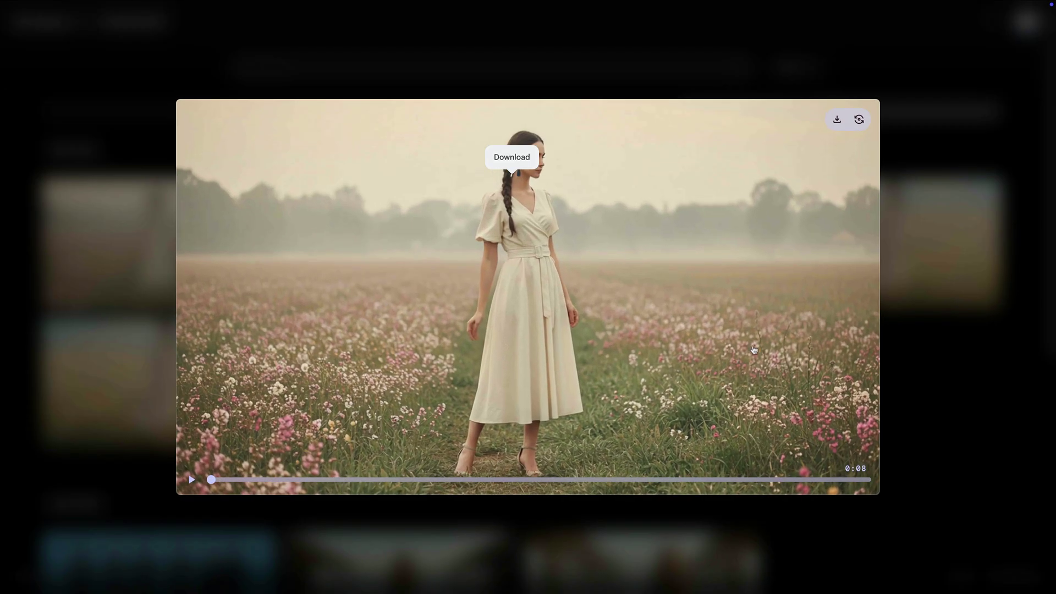
click(909, 558)
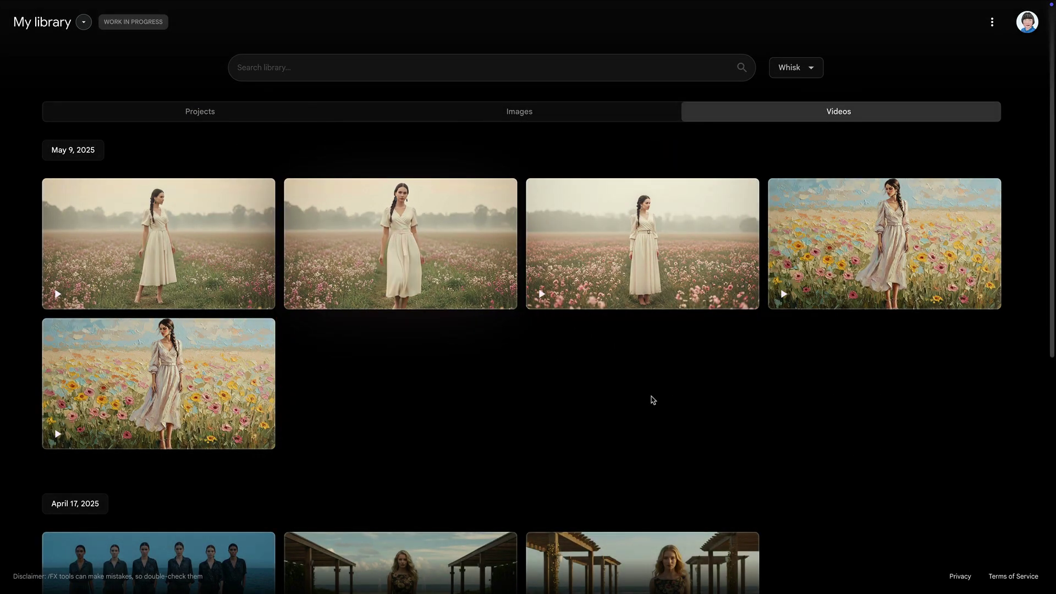
mouse_move(407, 199)
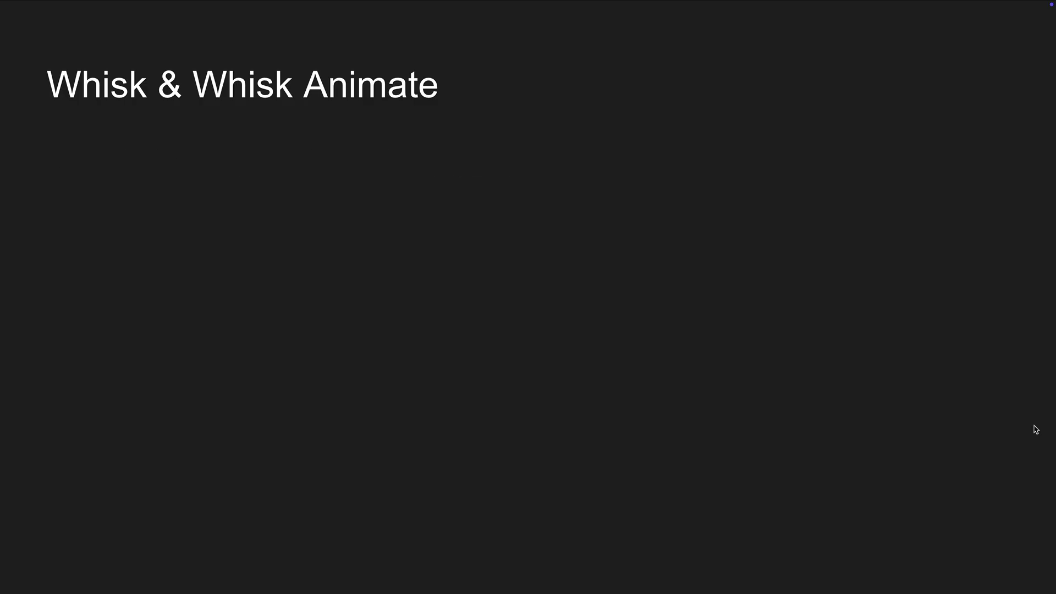
key(Right)
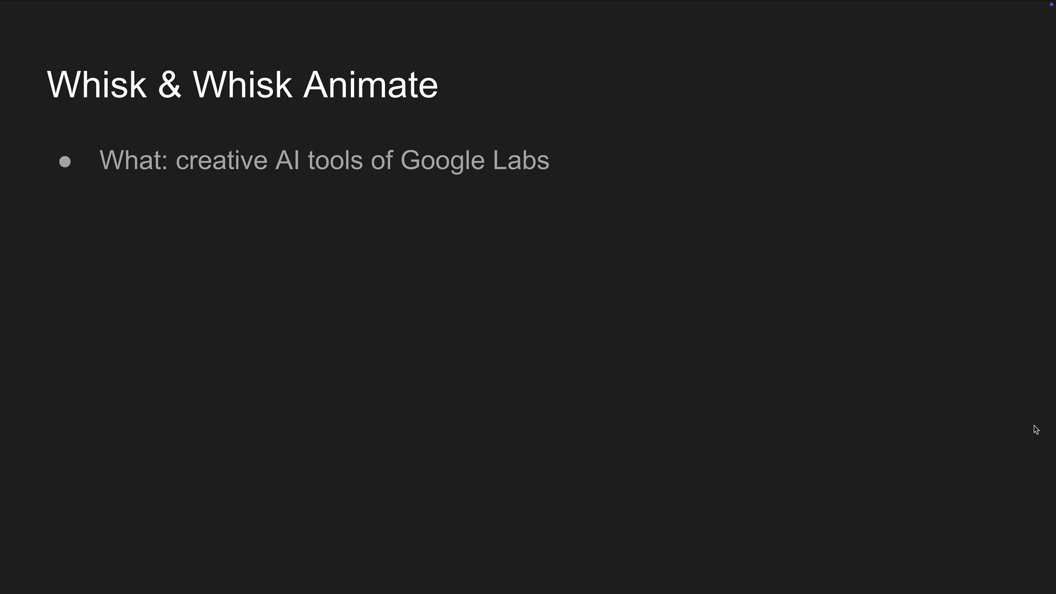
key(Right)
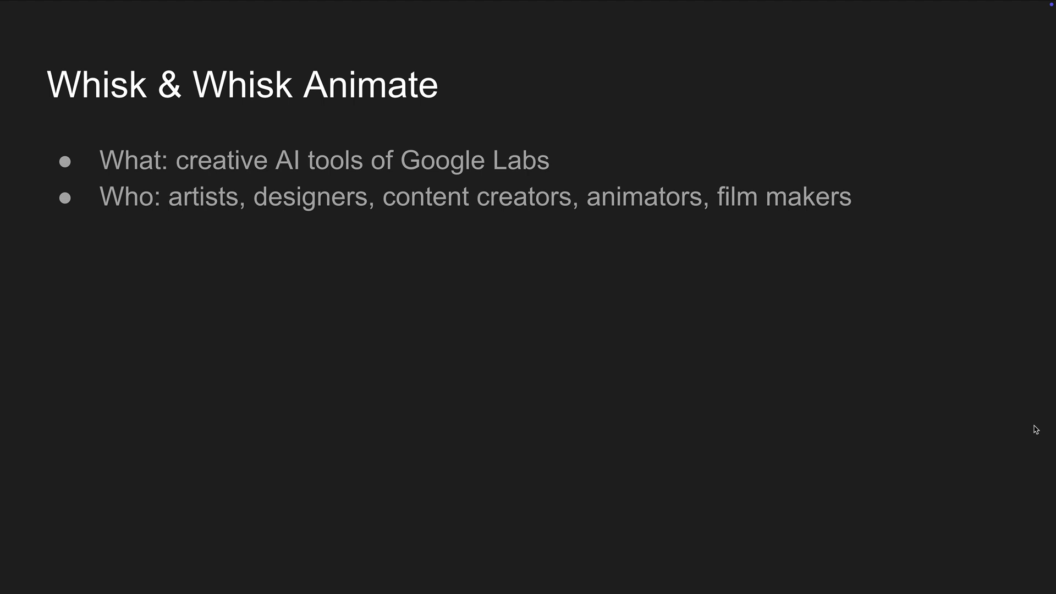
key(Right)
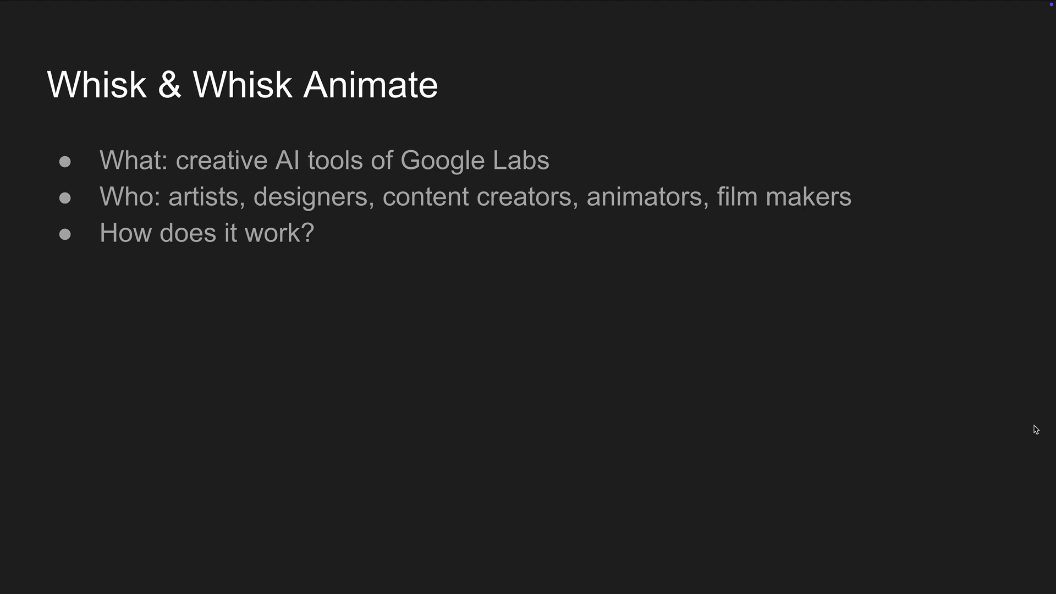
key(Right)
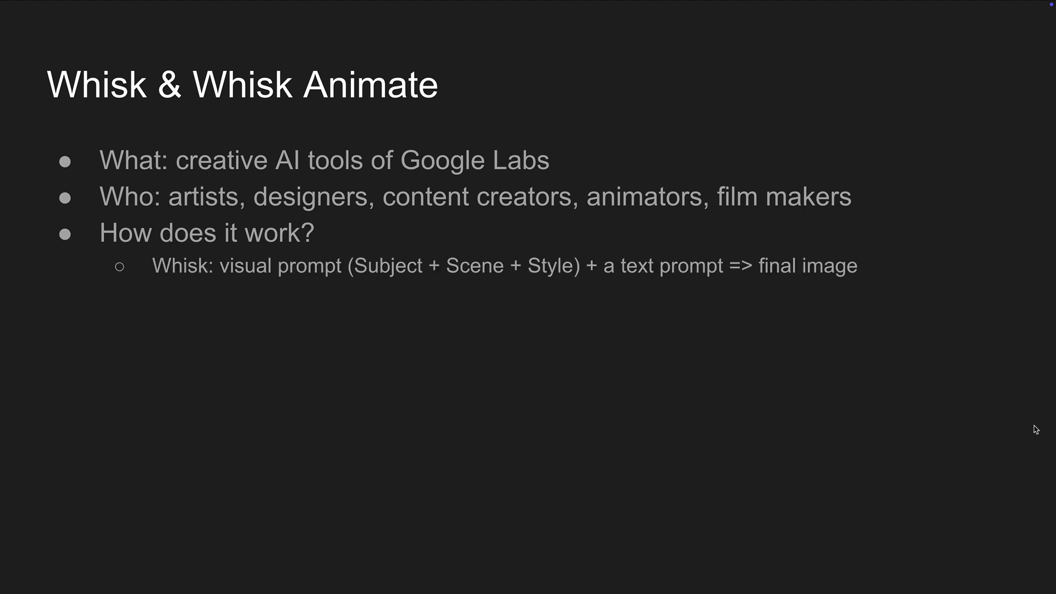
key(Right)
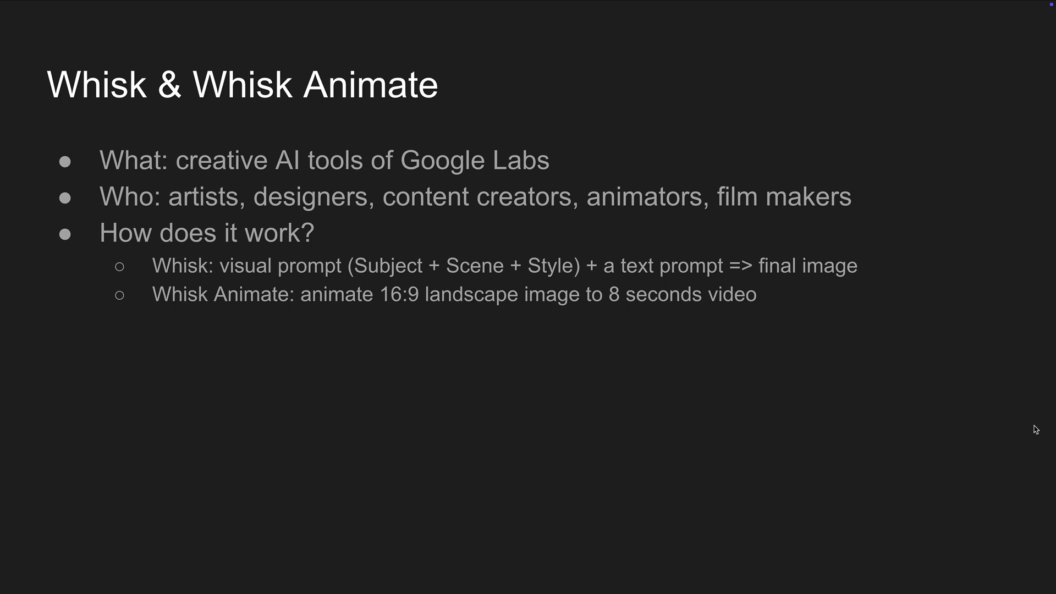
key(Right)
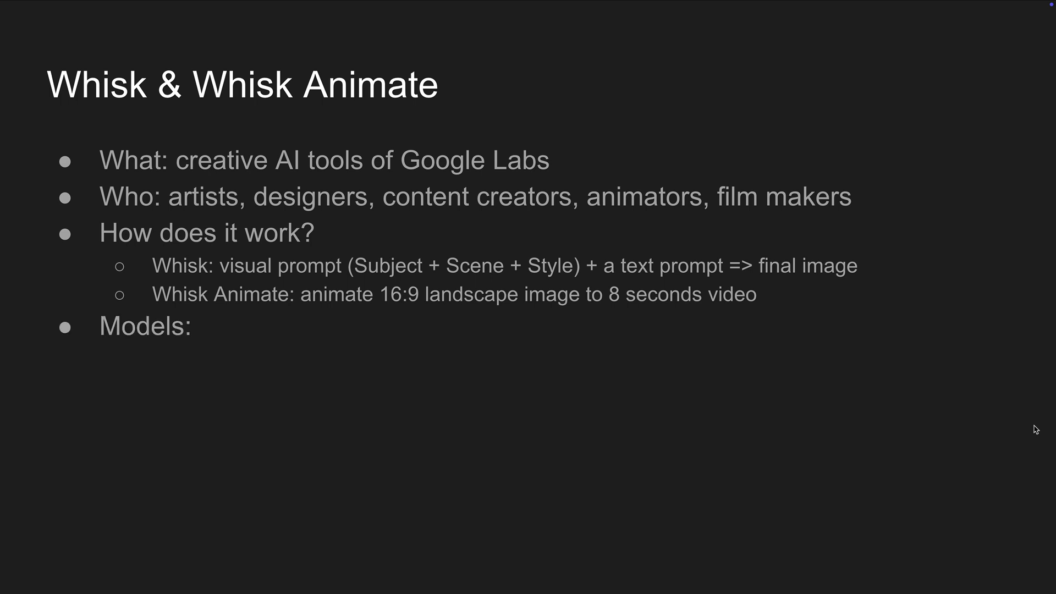
key(Right)
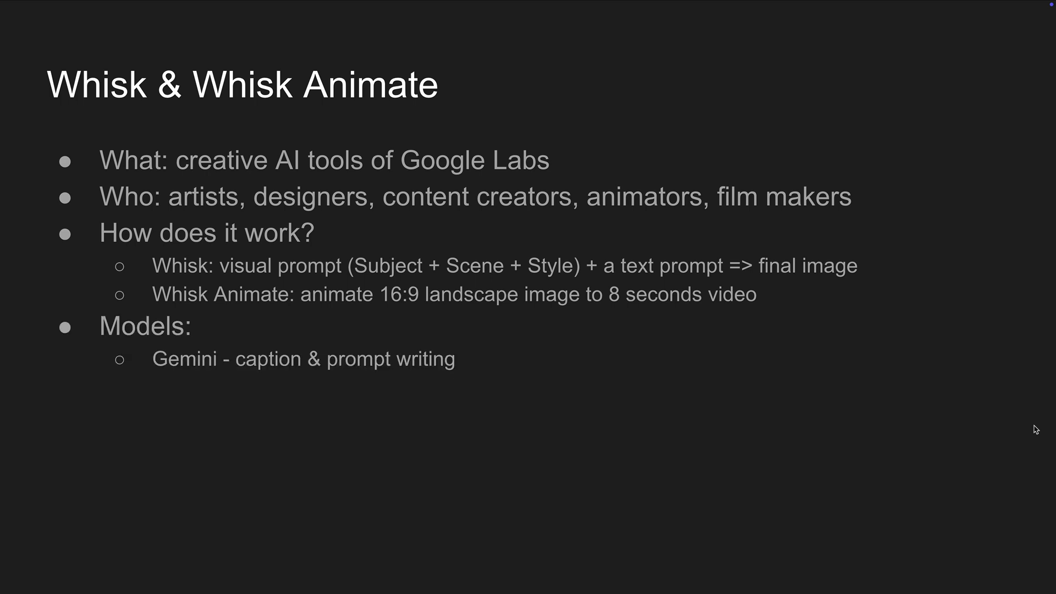
key(Right)
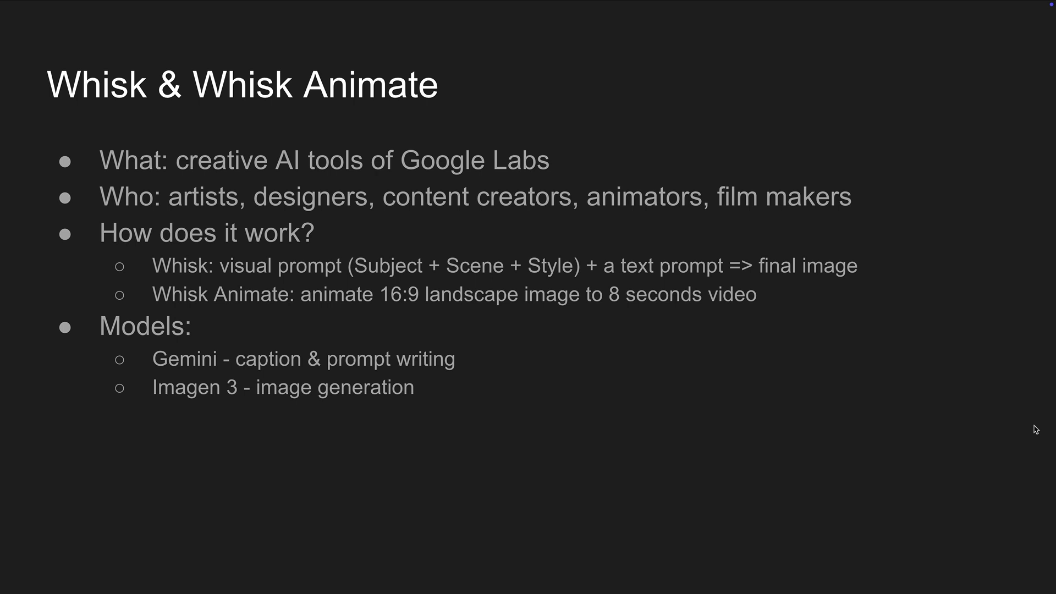
key(Right)
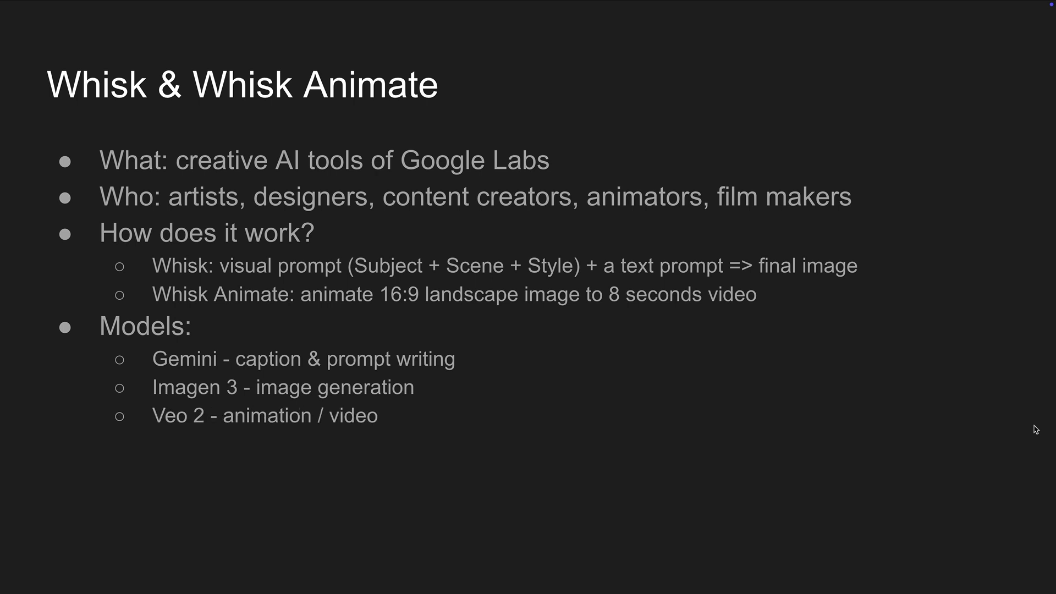